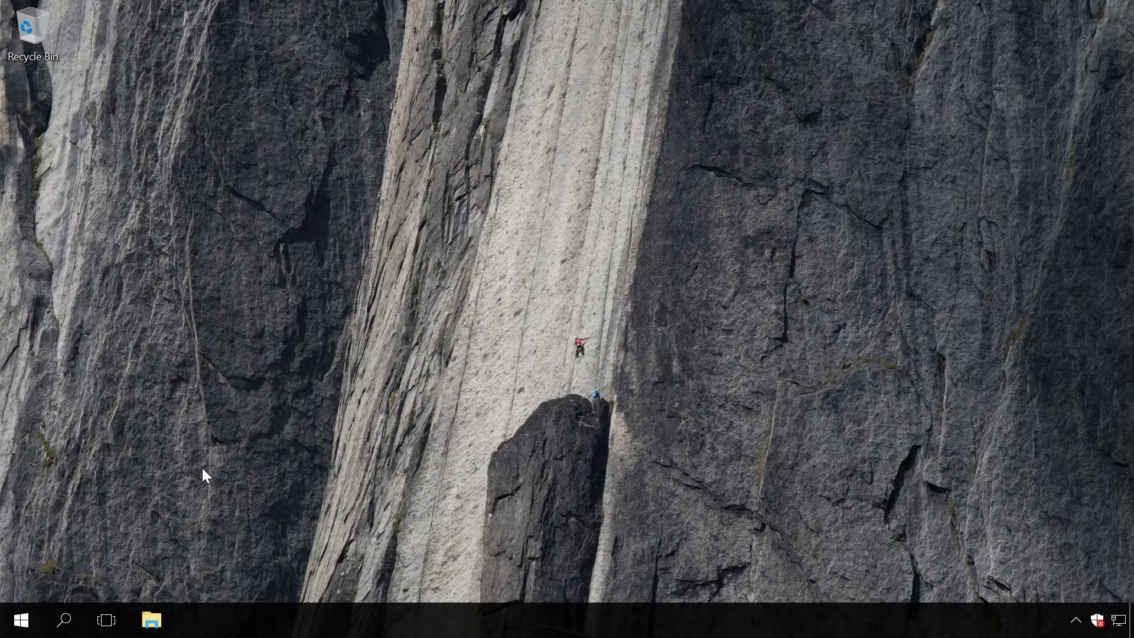
Step: Launch Windows Defender Security Center from a 'defe' search and bring its window into focus
{"action": "left_click", "coordinate": [62, 619]}
{"action": "type", "text": "defe"}
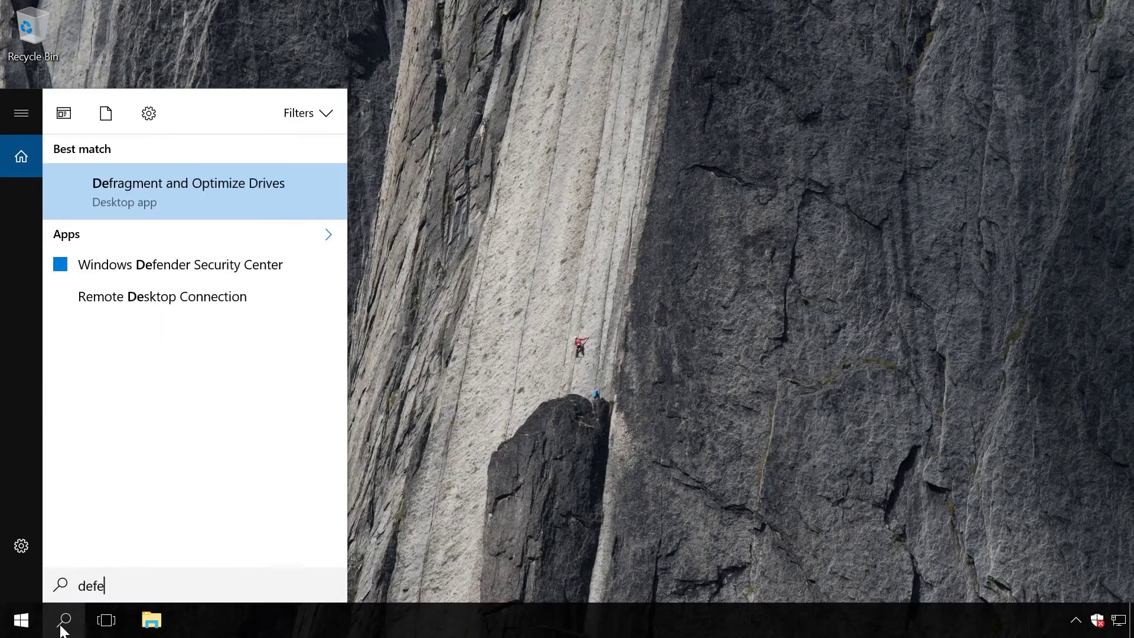
{"action": "left_click", "coordinate": [201, 193]}
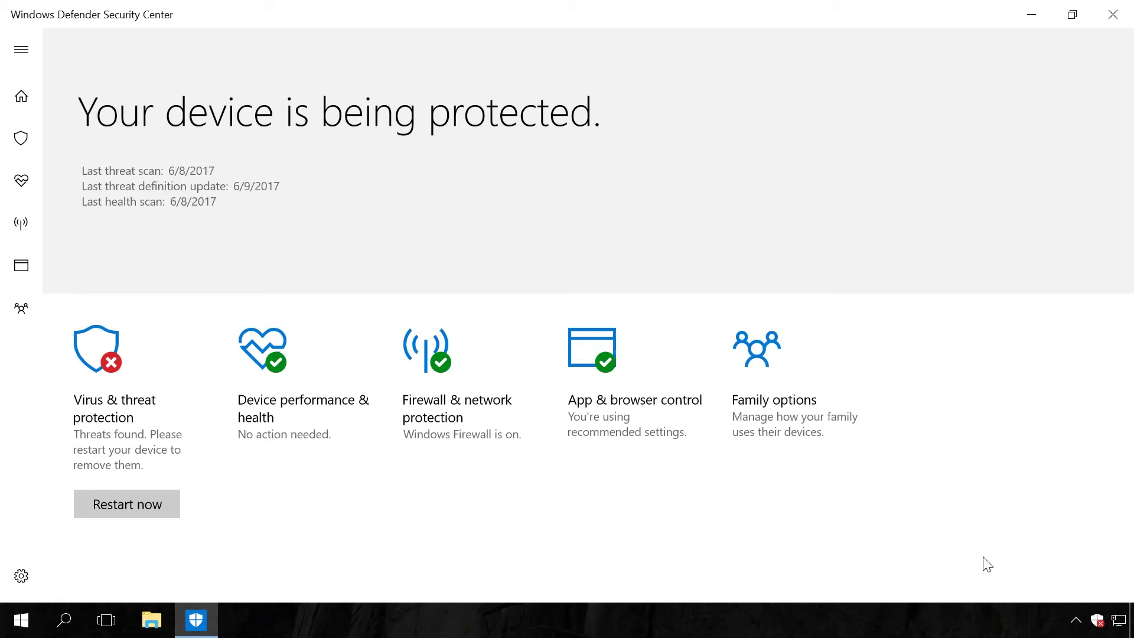
{"action": "left_click", "coordinate": [1097, 621]}
{"action": "right_click", "coordinate": [1097, 623]}
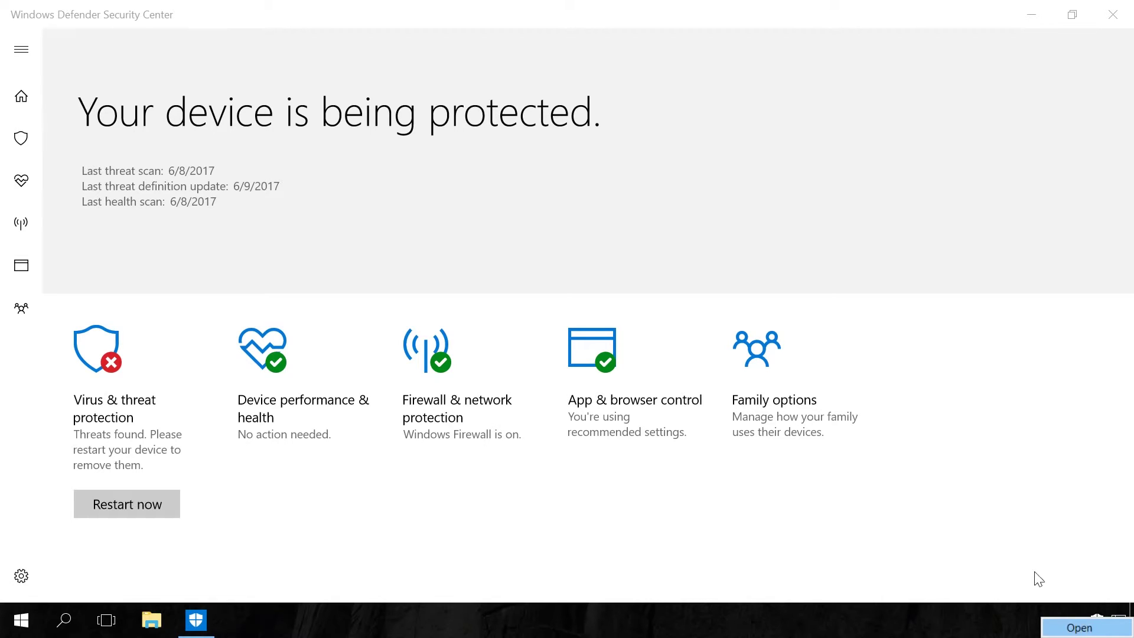
{"action": "left_click", "coordinate": [911, 487]}
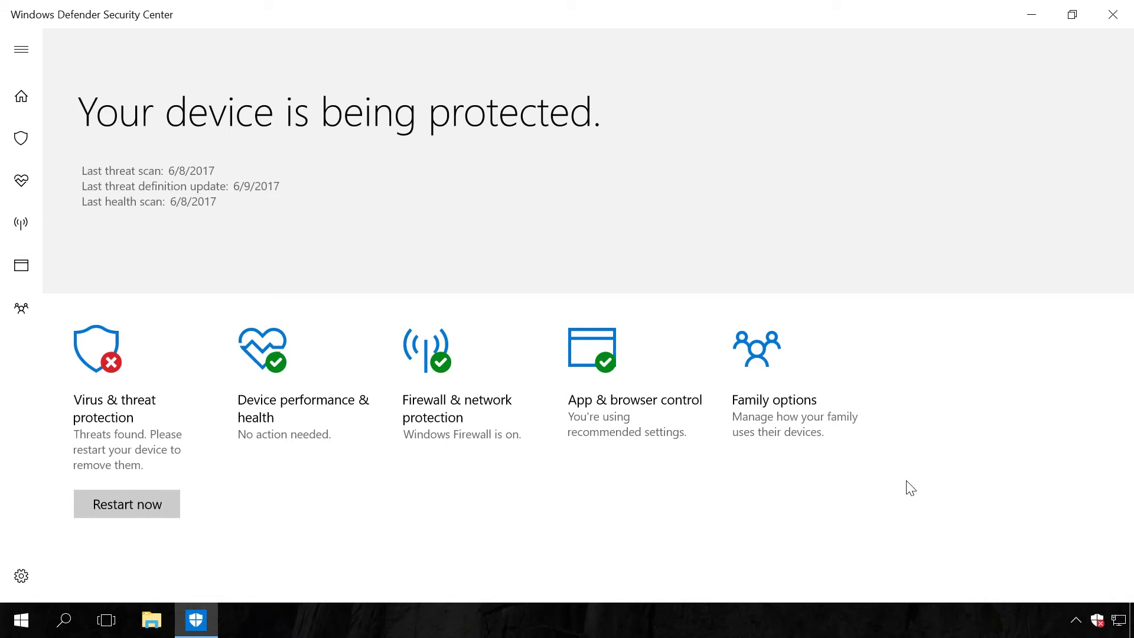
Step: Turn off real-time protection in Virus & threat protection settings, approving the prompt
{"action": "left_click", "coordinate": [21, 577]}
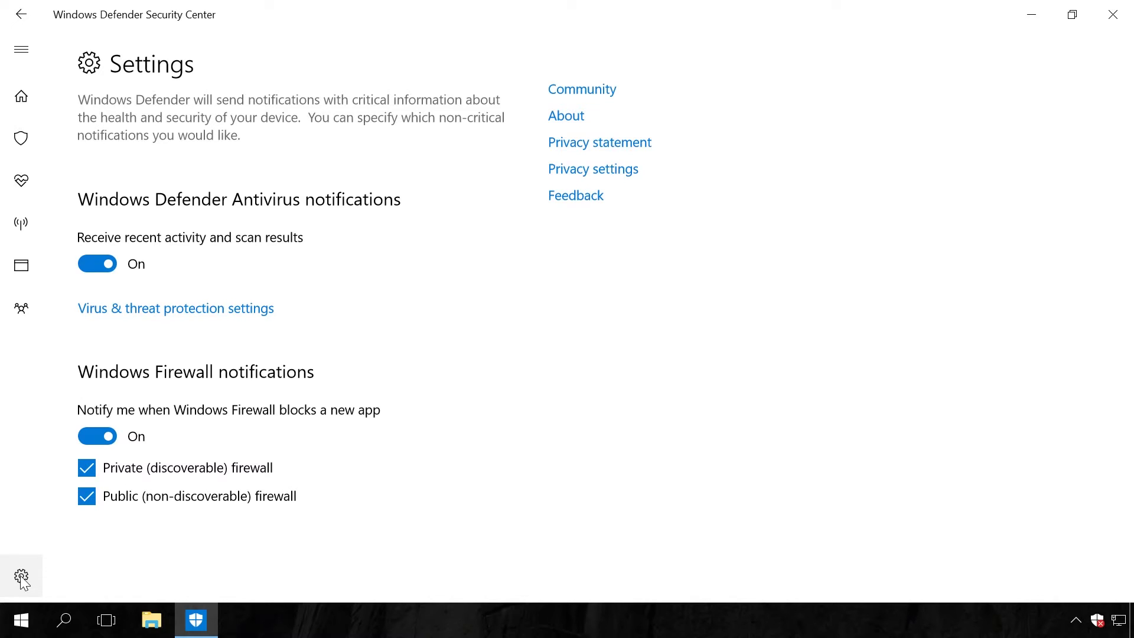
{"action": "left_click", "coordinate": [185, 309]}
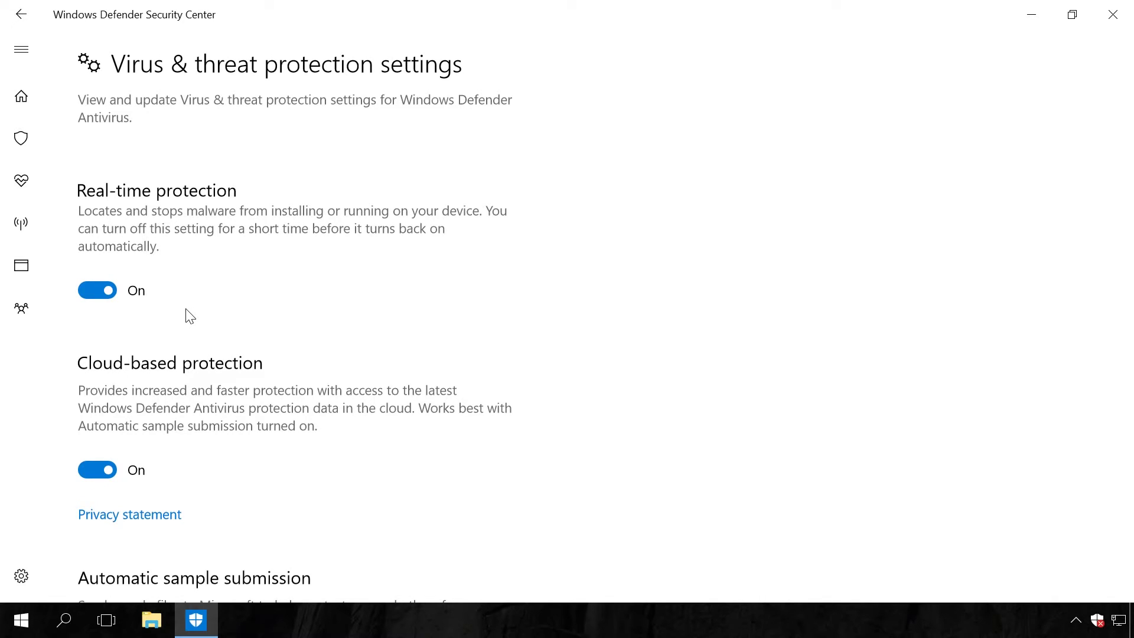
{"action": "left_click", "coordinate": [91, 292]}
{"action": "scroll", "coordinate": [100, 349], "scroll_direction": "down", "scroll_amount": 2}
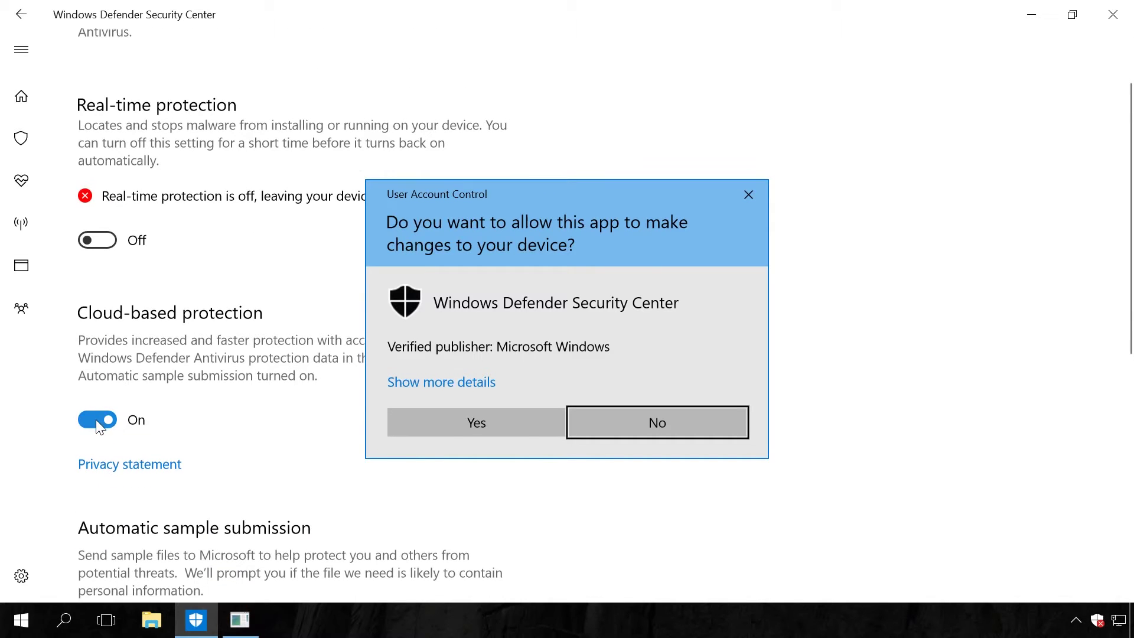
{"action": "left_click", "coordinate": [417, 424]}
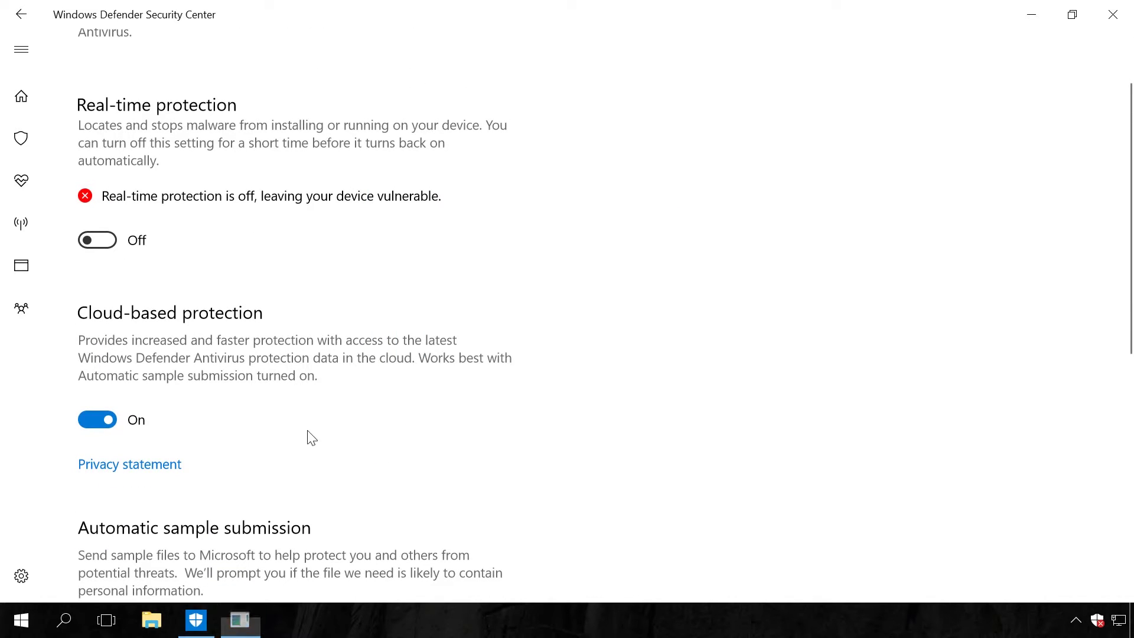
Step: Turn off cloud-based protection and automatic sample submission, approving each prompt
{"action": "left_click", "coordinate": [93, 419]}
{"action": "scroll", "coordinate": [101, 422], "scroll_direction": "down", "scroll_amount": 3}
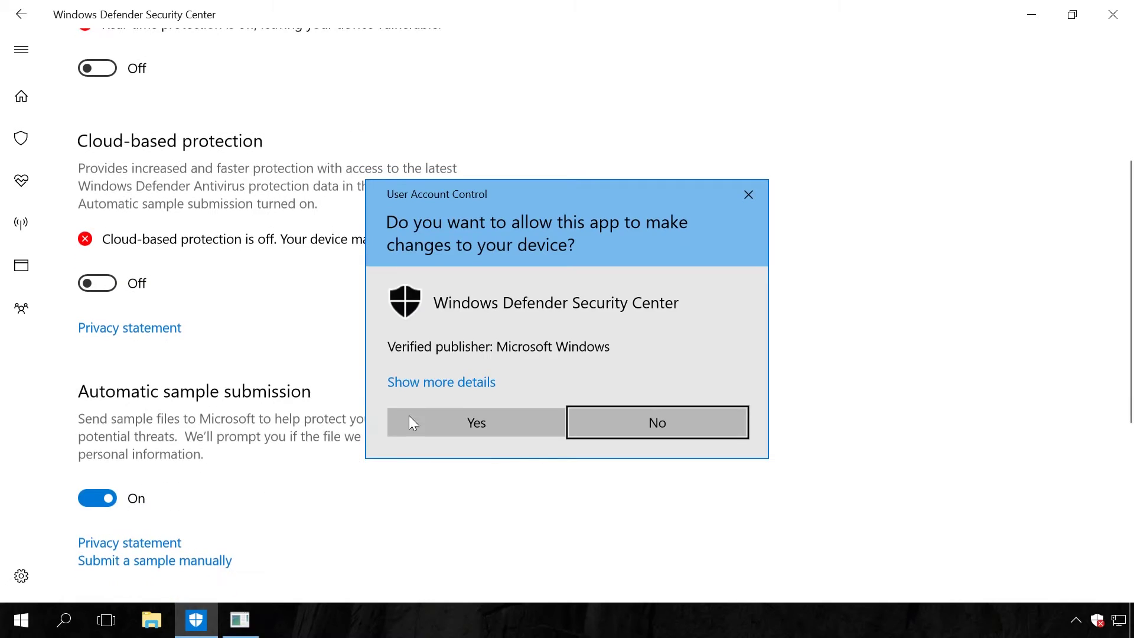
{"action": "left_click", "coordinate": [448, 422]}
{"action": "left_click", "coordinate": [93, 498]}
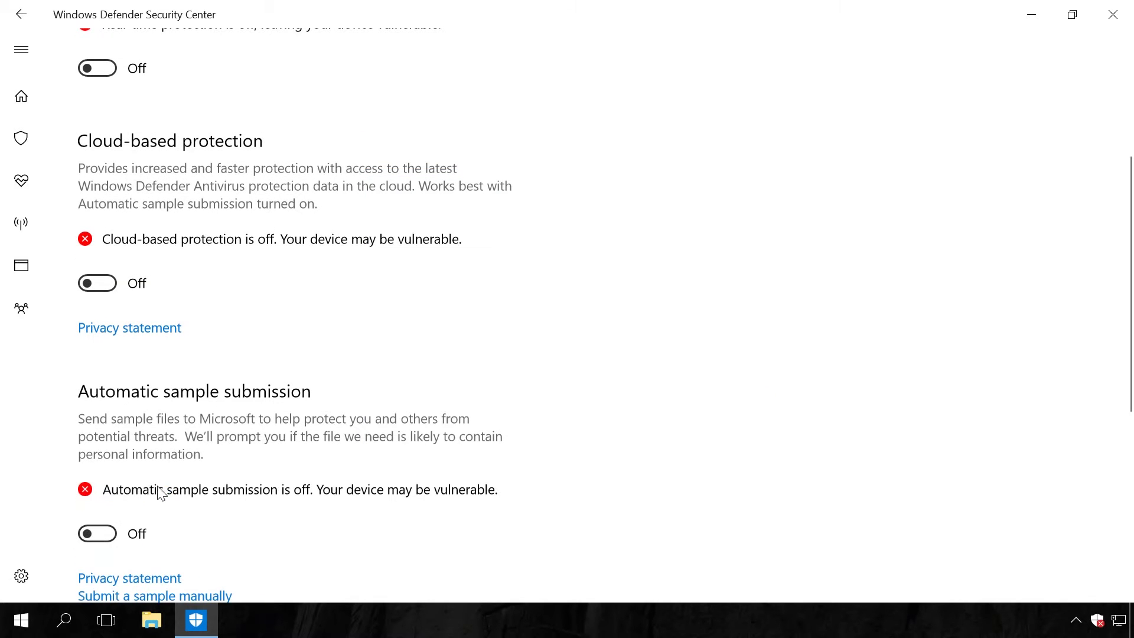
{"action": "left_click", "coordinate": [473, 425]}
{"action": "scroll", "coordinate": [431, 424], "scroll_direction": "down", "scroll_amount": 3}
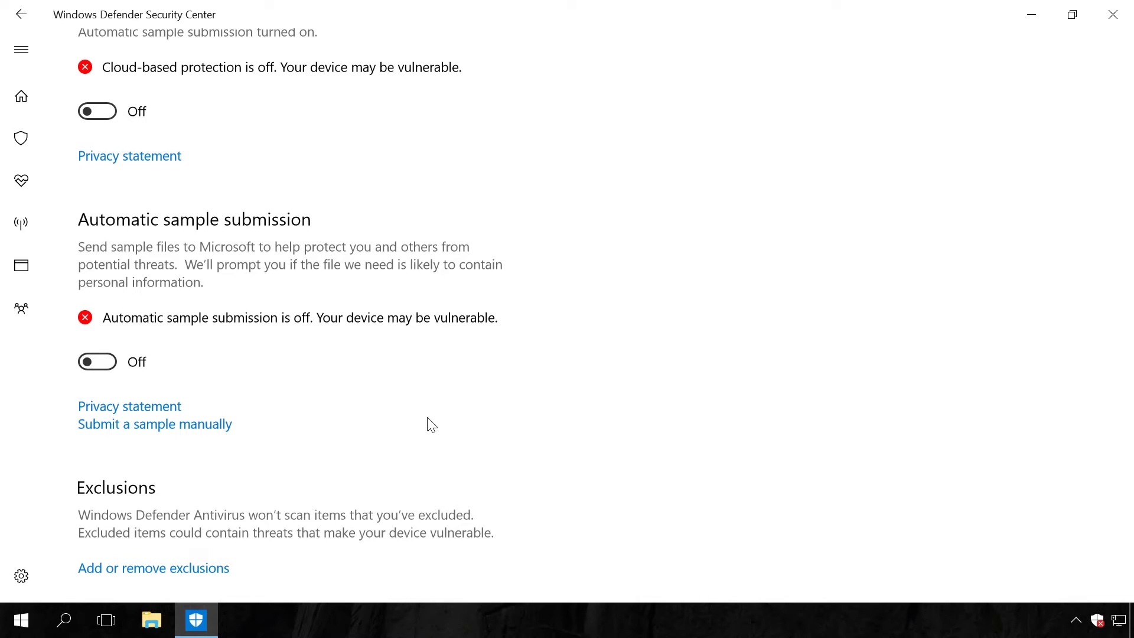
Step: Close the Windows Defender Security Center window
{"action": "left_click", "coordinate": [1125, 22]}
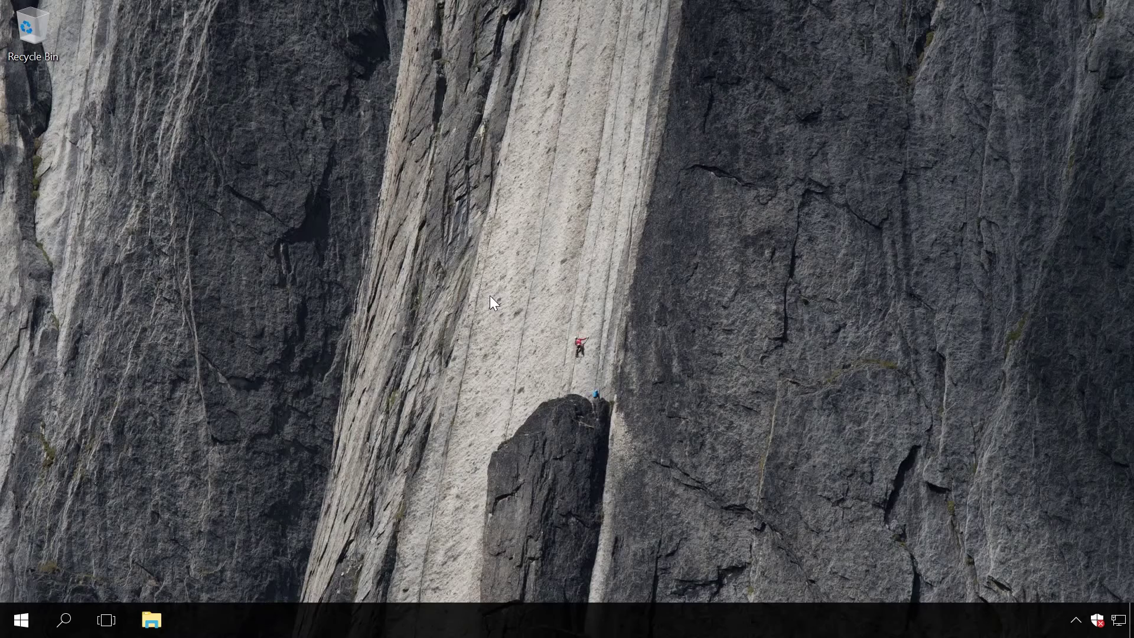
Step: Launch gpedit.msc from Run, maximized with a widened policy tree
{"action": "right_click", "coordinate": [38, 614]}
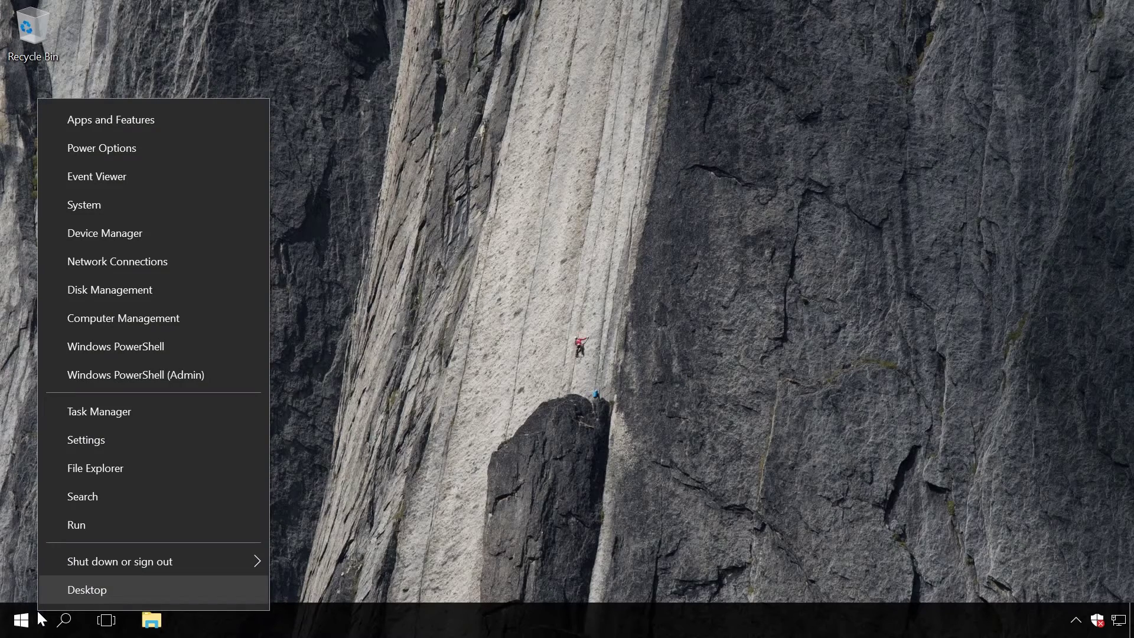
{"action": "left_click", "coordinate": [88, 527]}
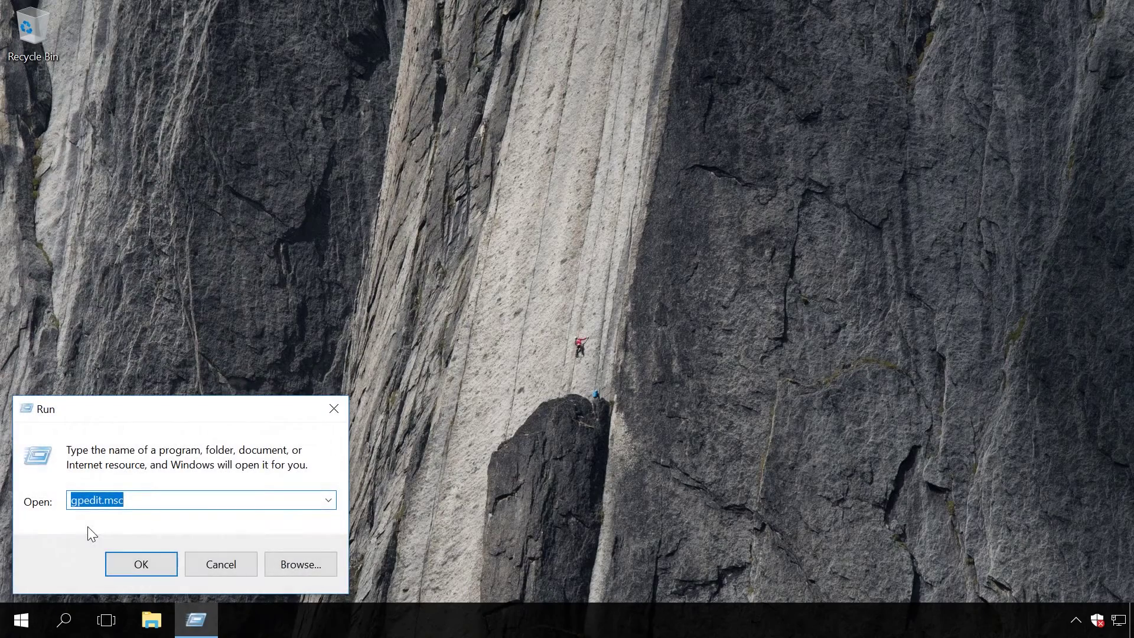
{"action": "left_click", "coordinate": [151, 571]}
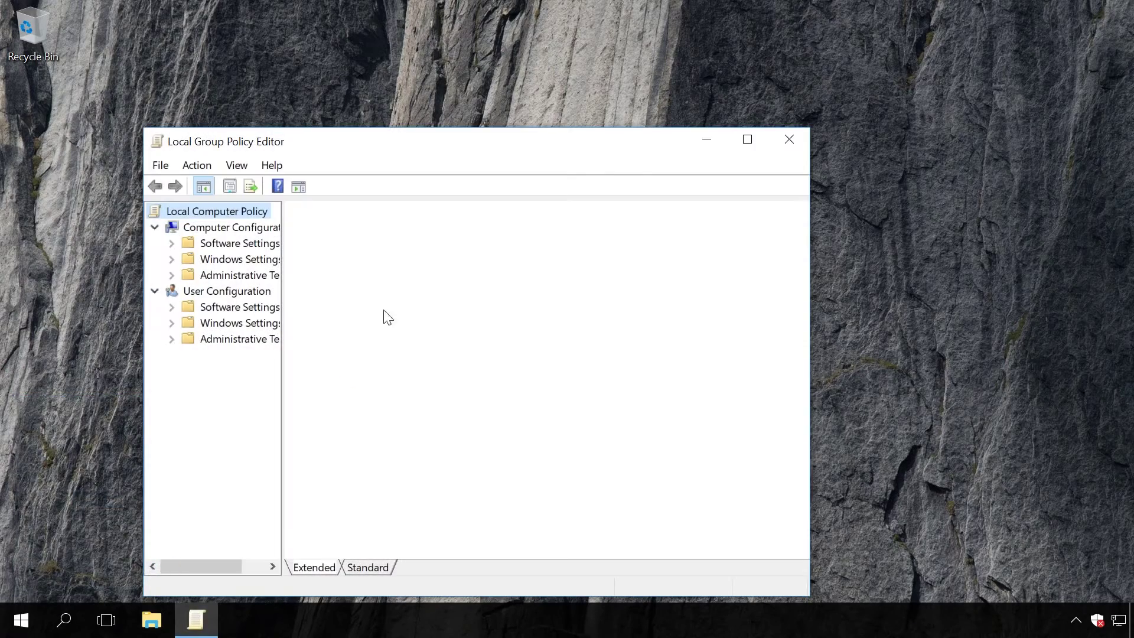
{"action": "left_click", "coordinate": [747, 140]}
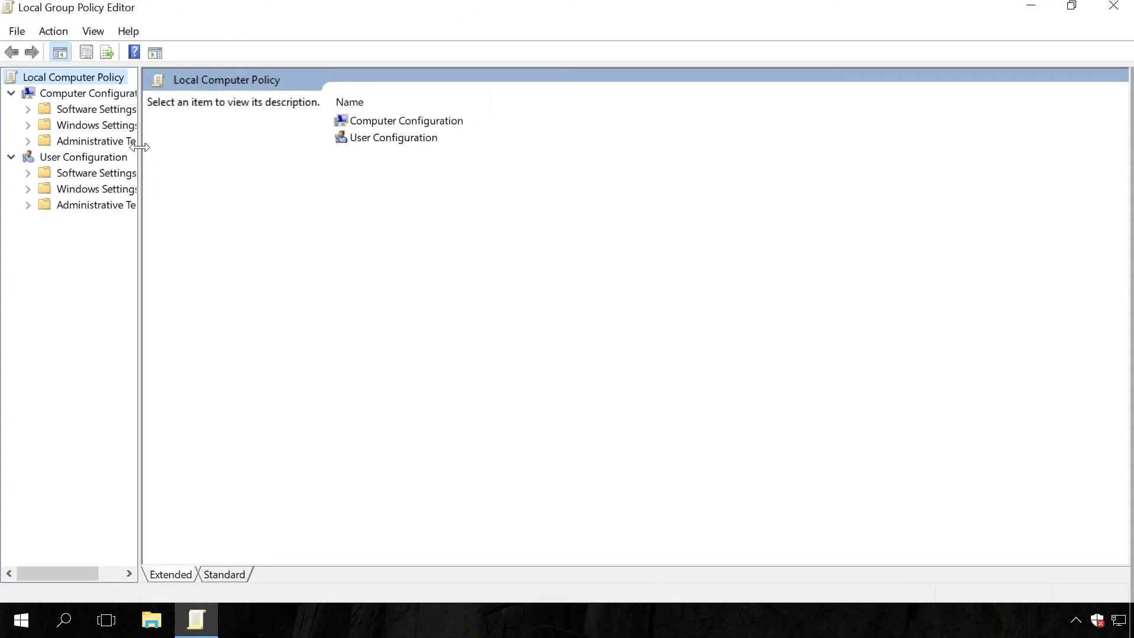
{"action": "left_click_drag", "start_coordinate": [140, 147], "coordinate": [278, 148]}
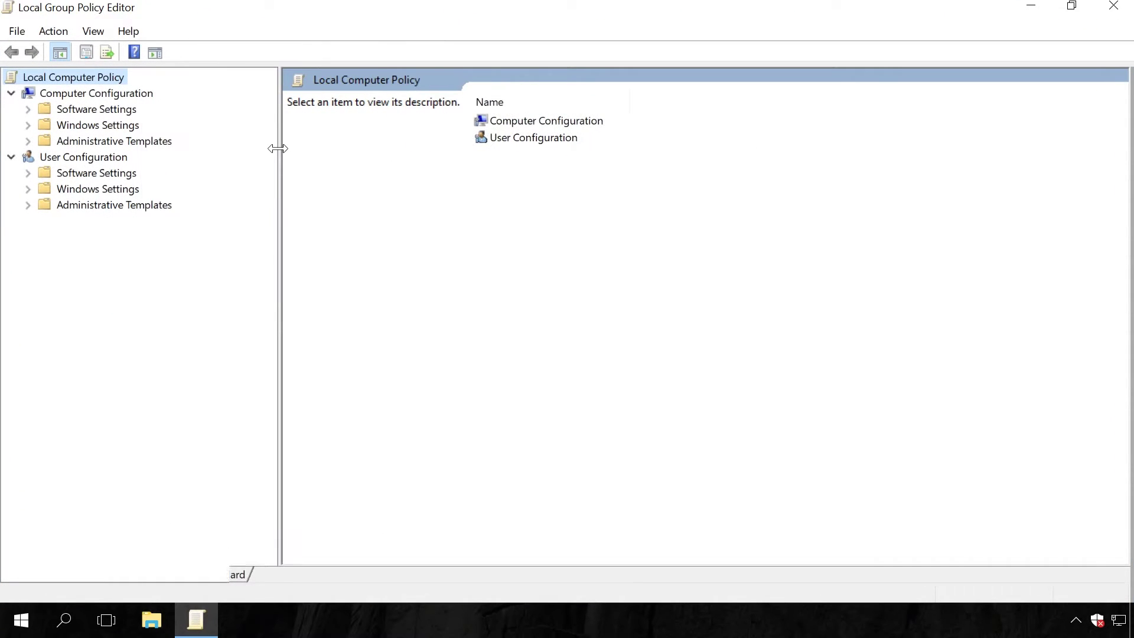
Step: Expand Computer Configuration > Administrative Templates > Windows Components > Windows Defender Antivirus
{"action": "left_click", "coordinate": [87, 93]}
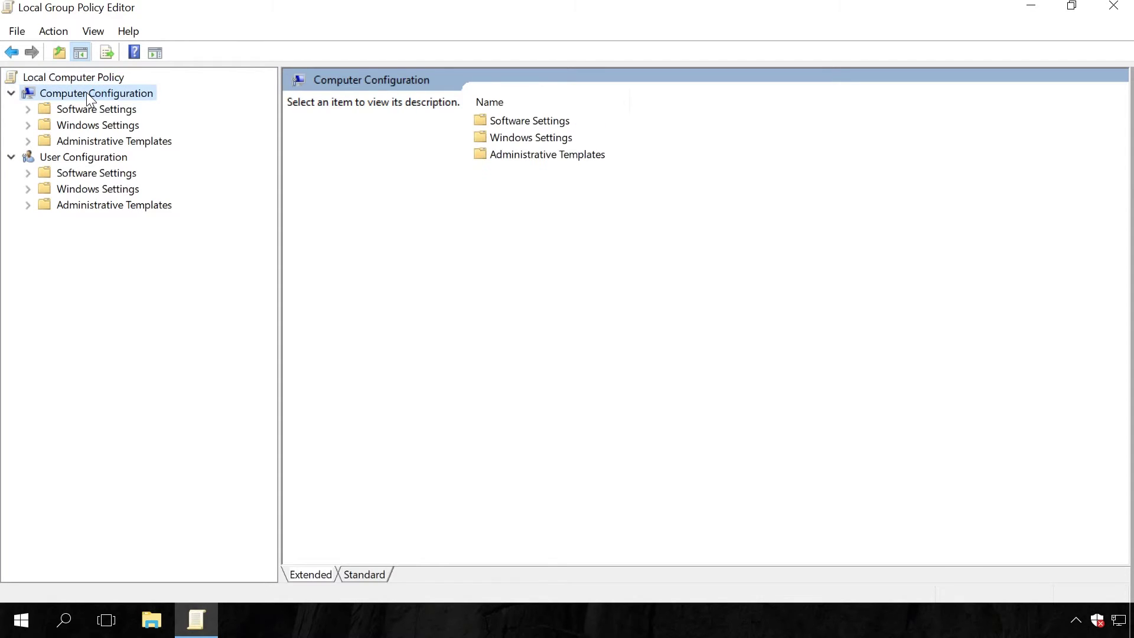
{"action": "left_click", "coordinate": [95, 141]}
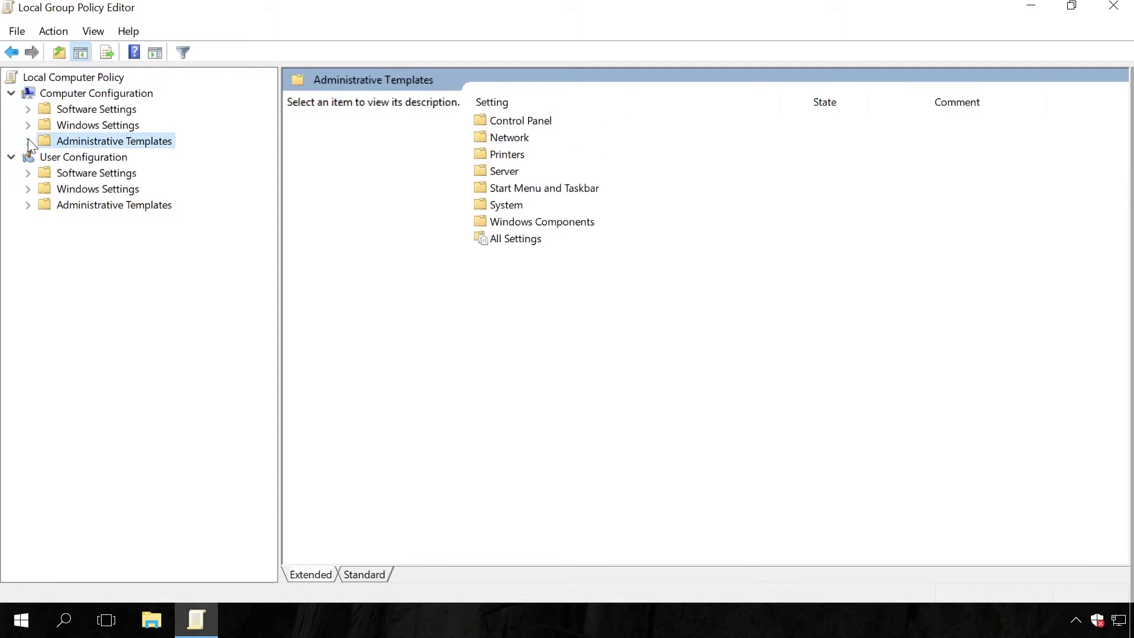
{"action": "left_click", "coordinate": [28, 141]}
{"action": "left_click", "coordinate": [115, 253]}
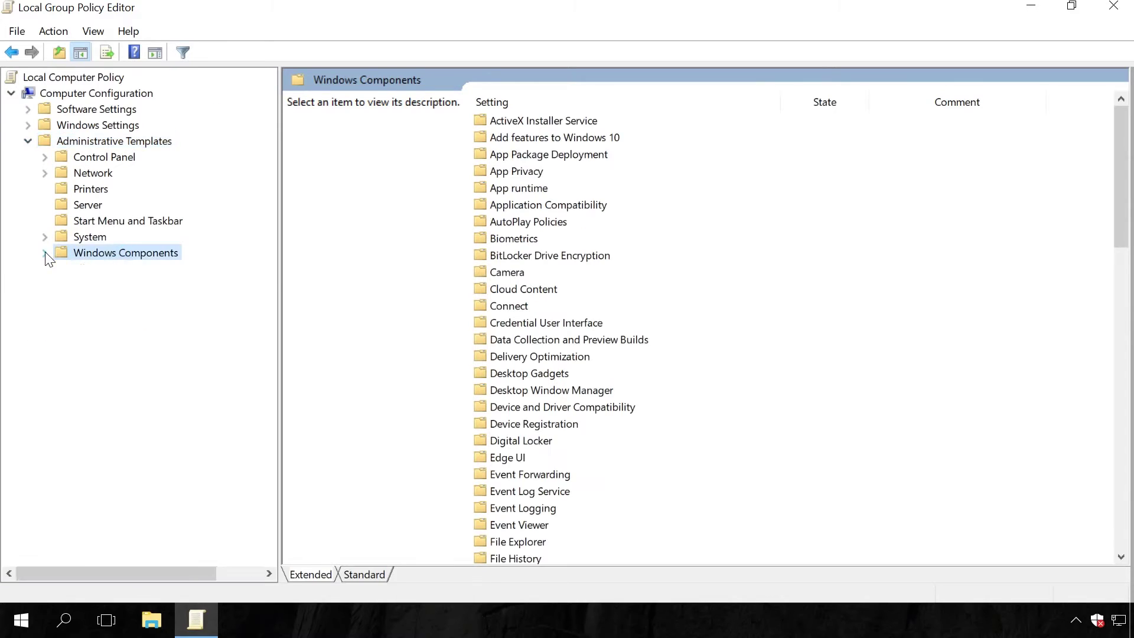
{"action": "left_click", "coordinate": [46, 253]}
{"action": "left_click_drag", "start_coordinate": [274, 182], "coordinate": [268, 384]}
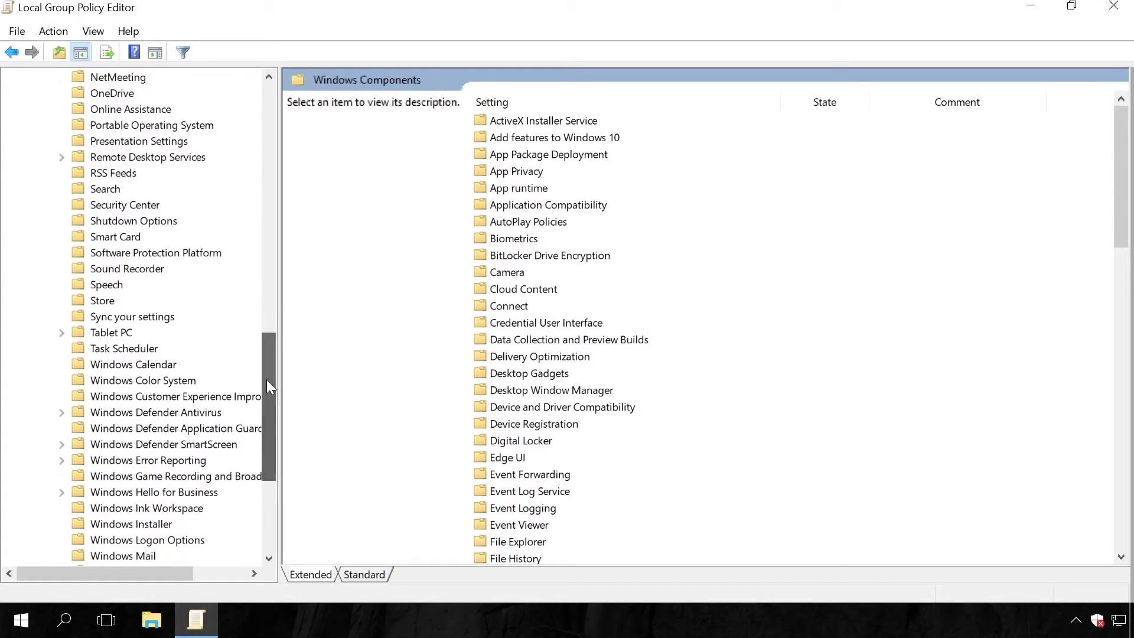
{"action": "left_click", "coordinate": [93, 413]}
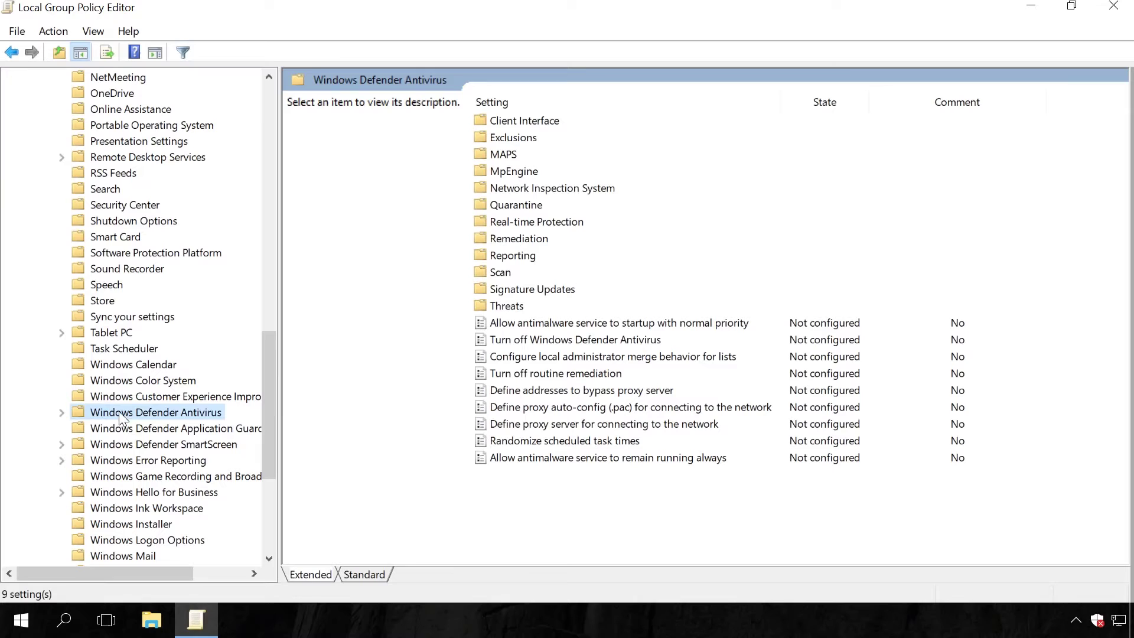
Step: Set the Turn off Windows Defender Antivirus policy to Enabled and apply it
{"action": "left_click", "coordinate": [530, 344]}
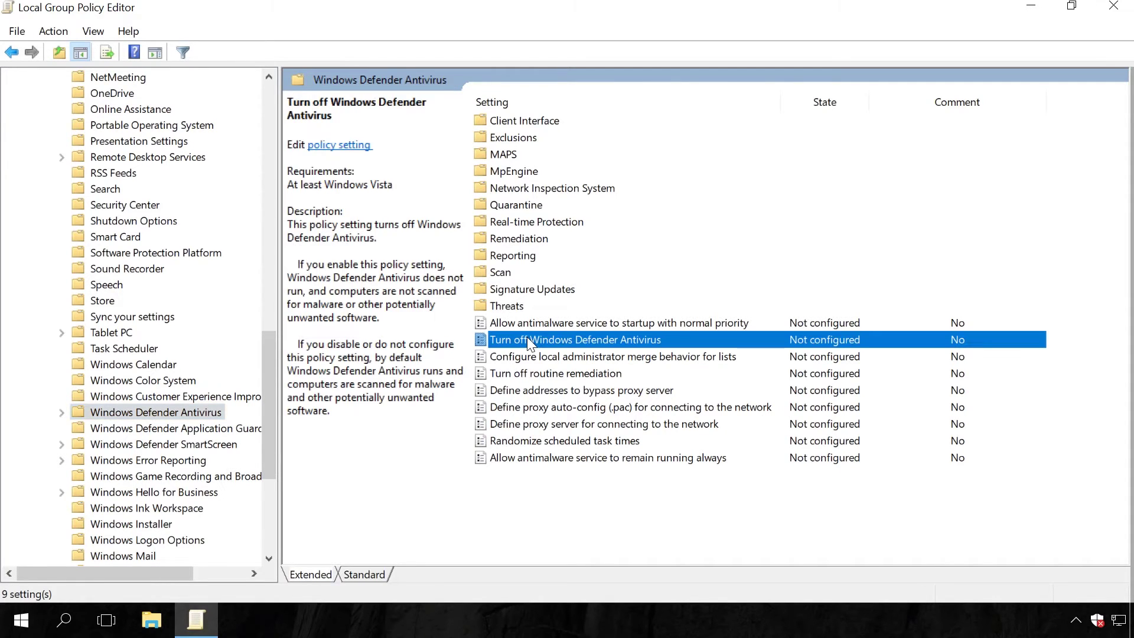
{"action": "double_click", "coordinate": [527, 343]}
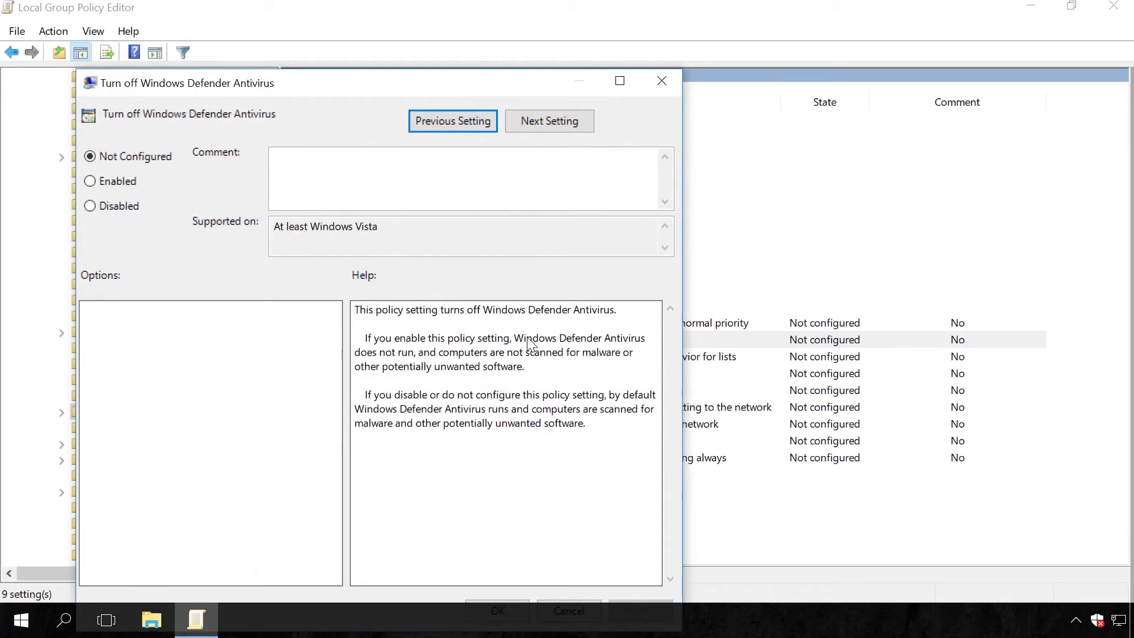
{"action": "left_click", "coordinate": [118, 184]}
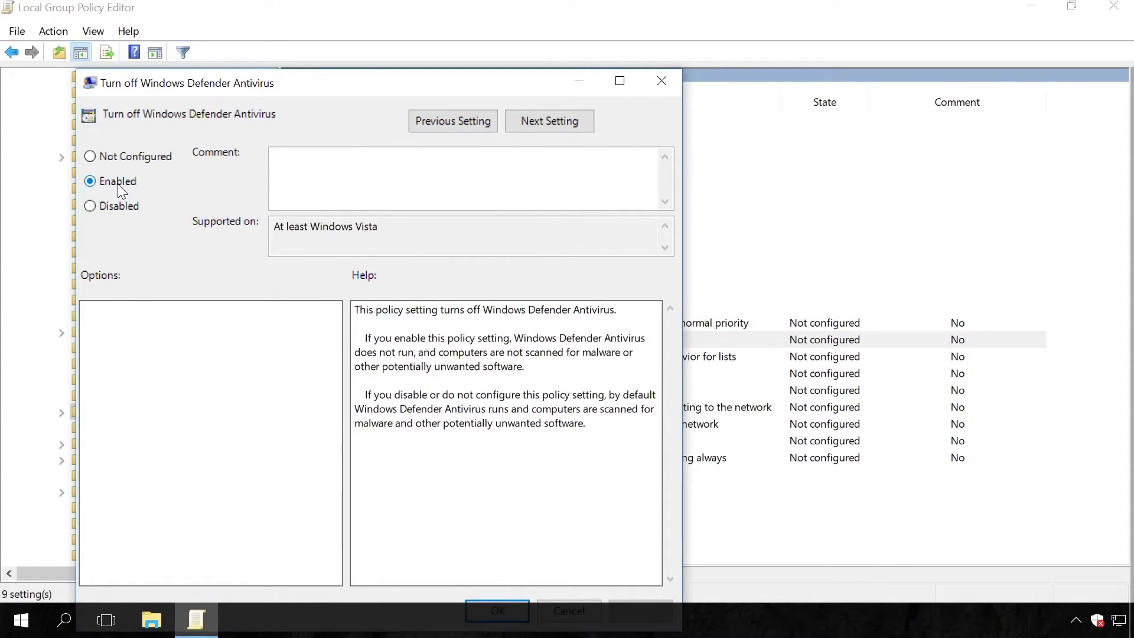
{"action": "left_click_drag", "start_coordinate": [282, 87], "coordinate": [290, 27]}
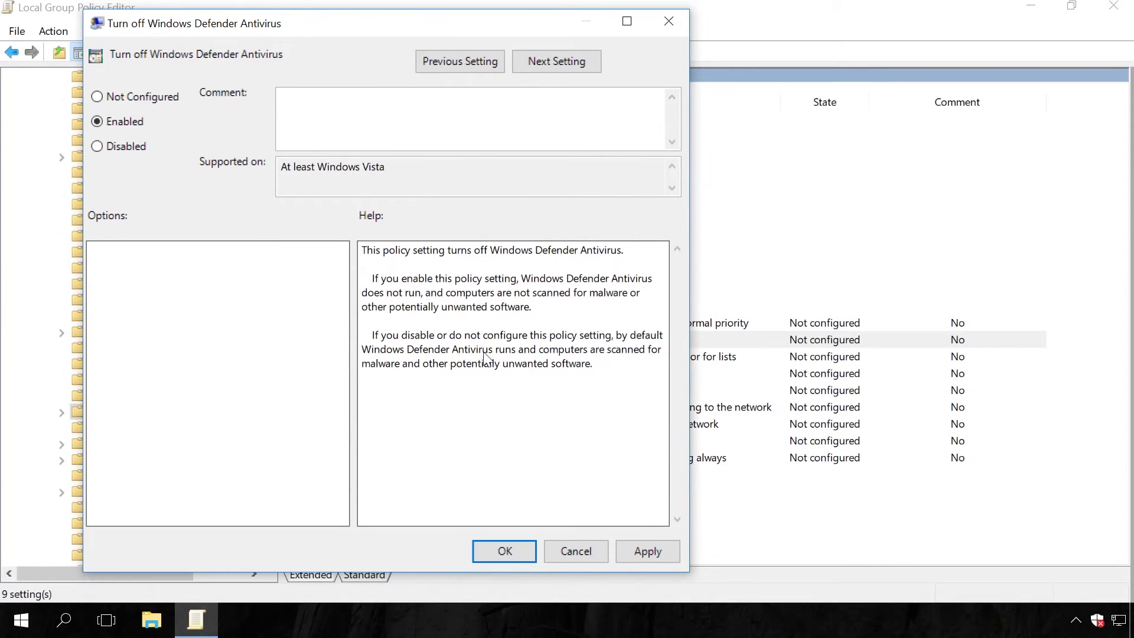
{"action": "left_click", "coordinate": [647, 551]}
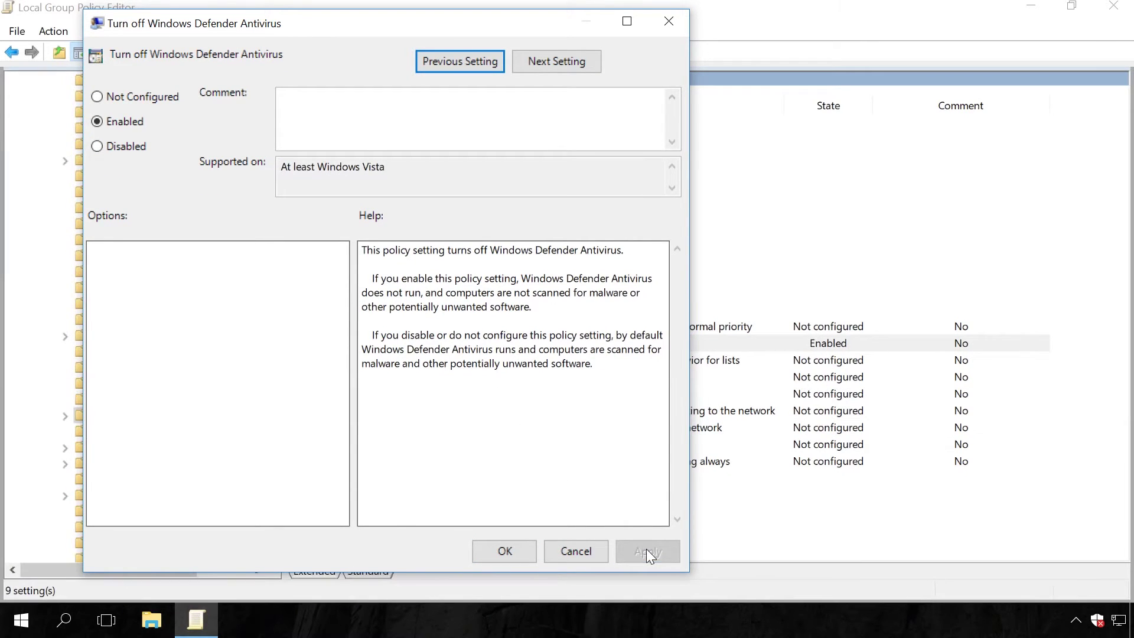
{"action": "left_click", "coordinate": [505, 551]}
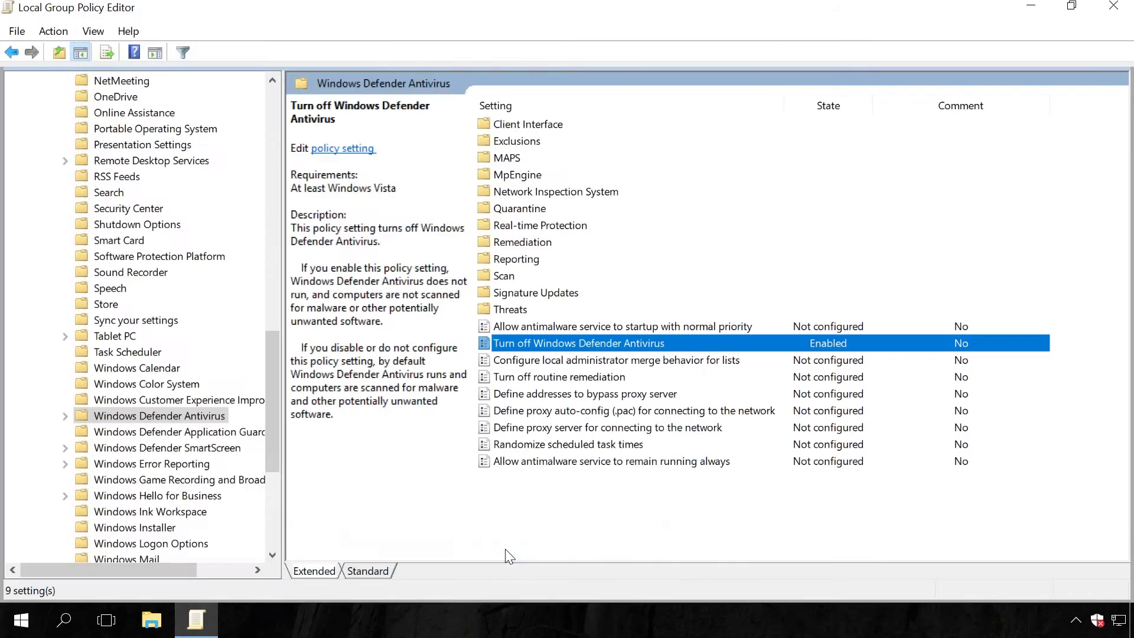
Step: Set Turn off real-time protection under Real-time Protection to Enabled and apply it
{"action": "double_click", "coordinate": [538, 227]}
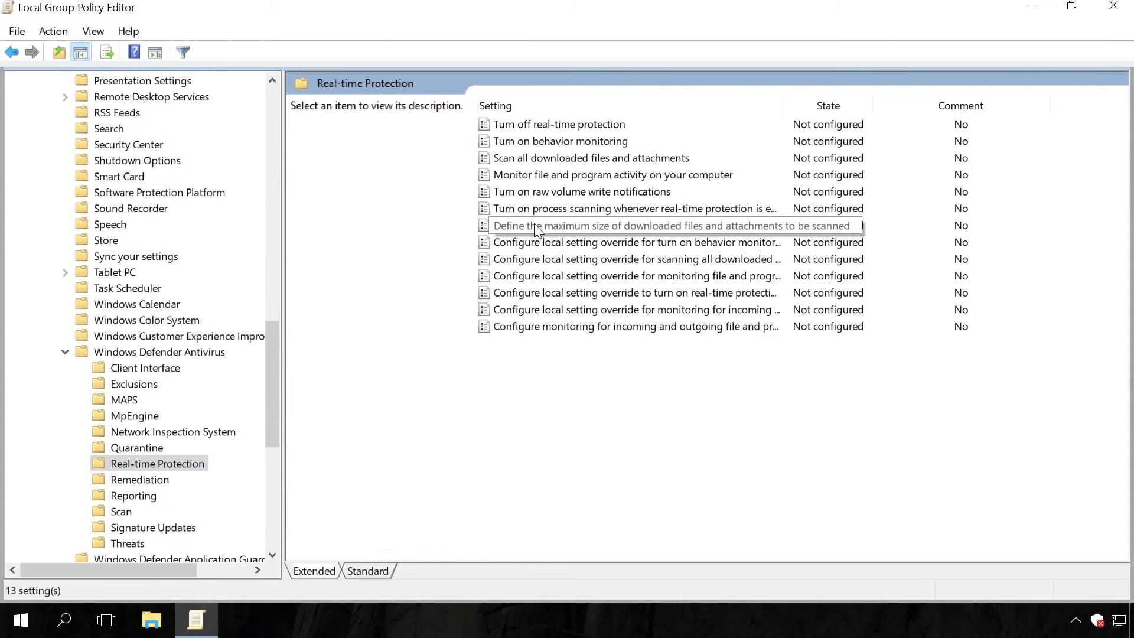
{"action": "double_click", "coordinate": [534, 126]}
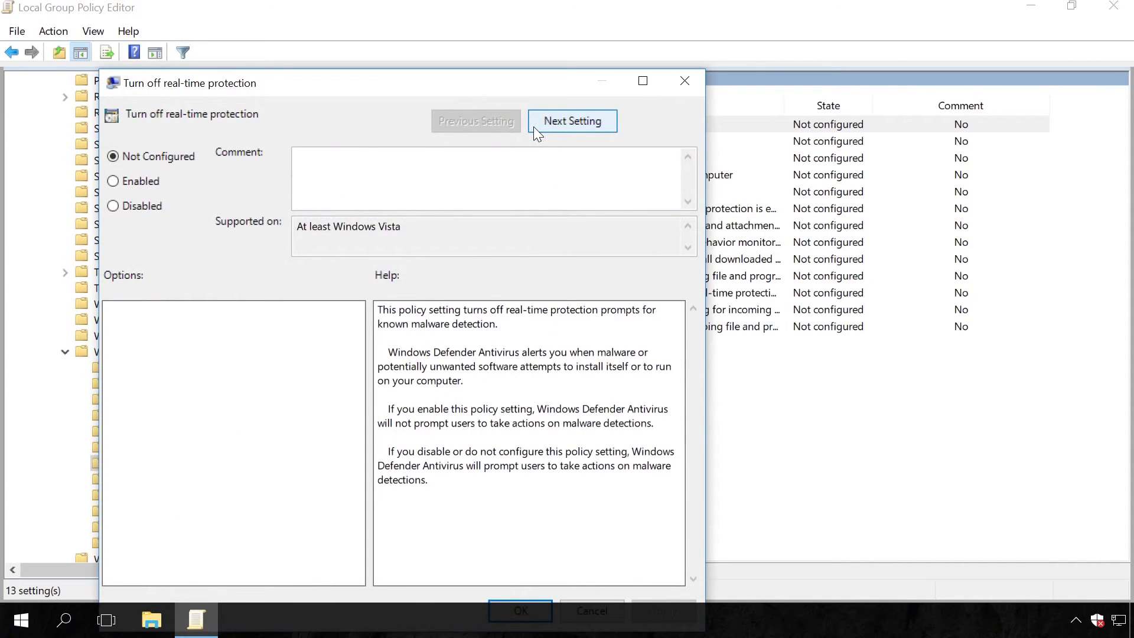
{"action": "left_click_drag", "start_coordinate": [388, 89], "coordinate": [424, 40]}
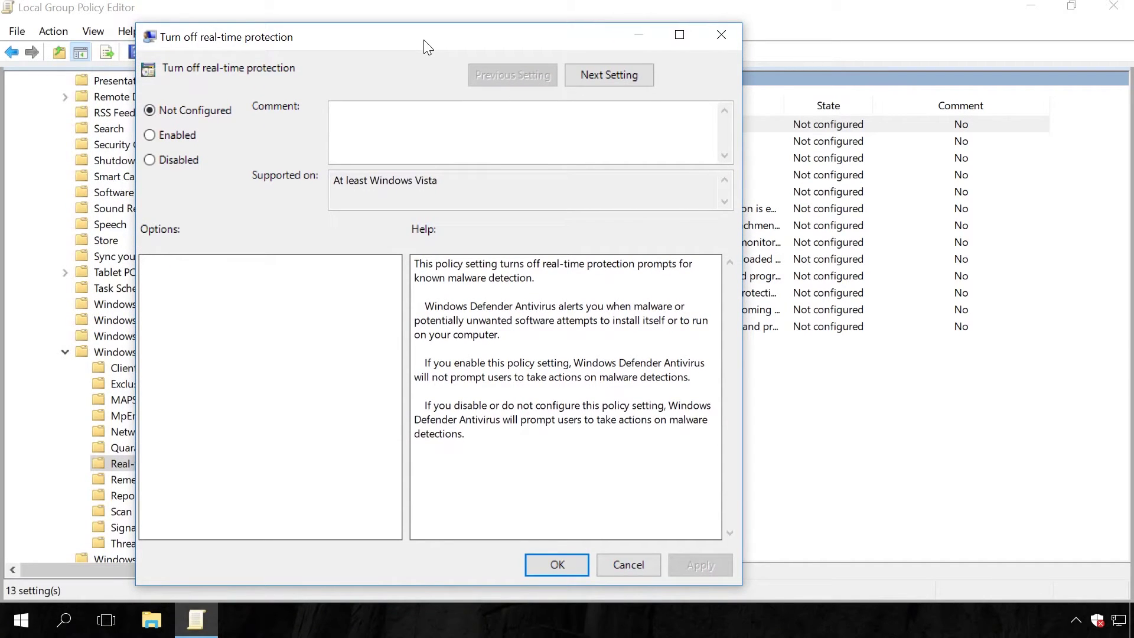
{"action": "left_click", "coordinate": [177, 136]}
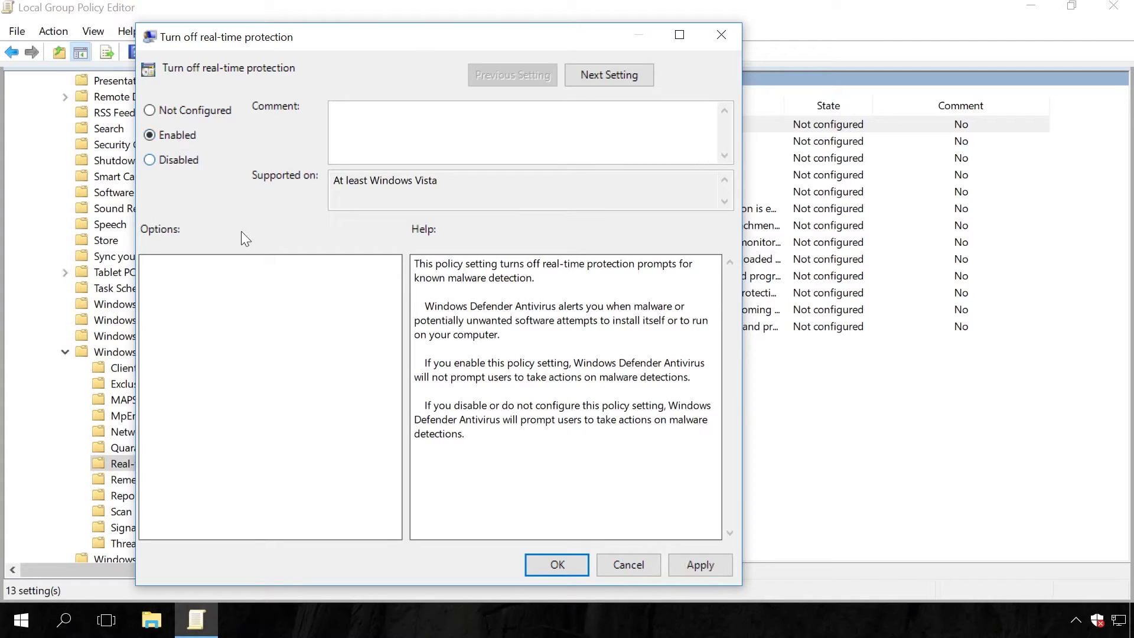
{"action": "left_click", "coordinate": [681, 566]}
{"action": "left_click", "coordinate": [554, 564]}
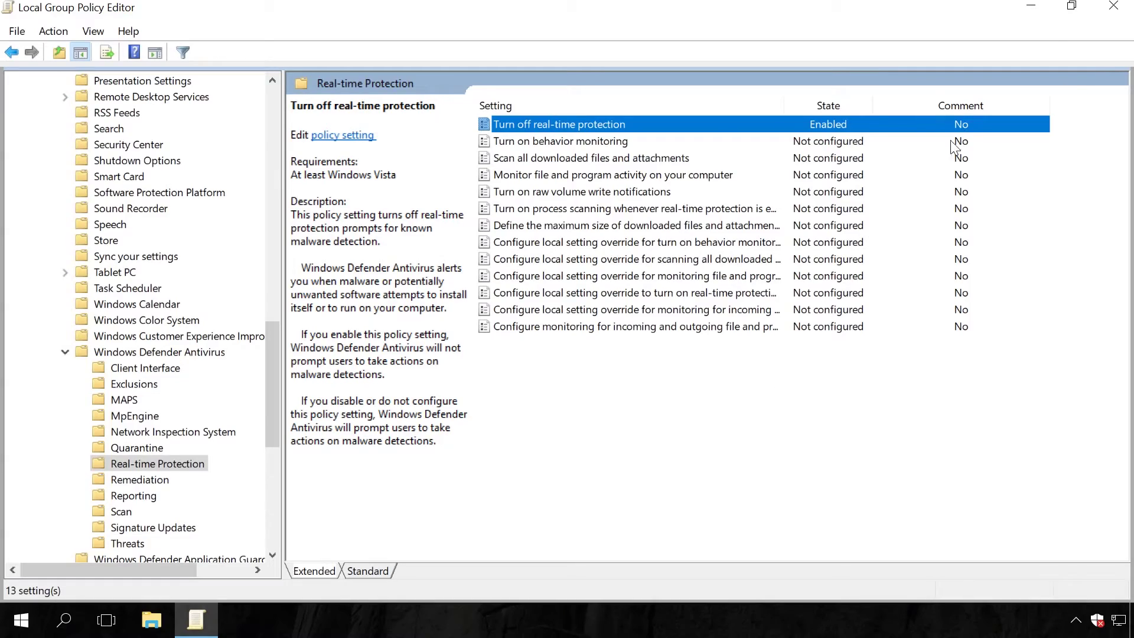
Step: Close the policy editor and run regedit from Run, allowing the UAC prompt
{"action": "left_click", "coordinate": [1113, 7]}
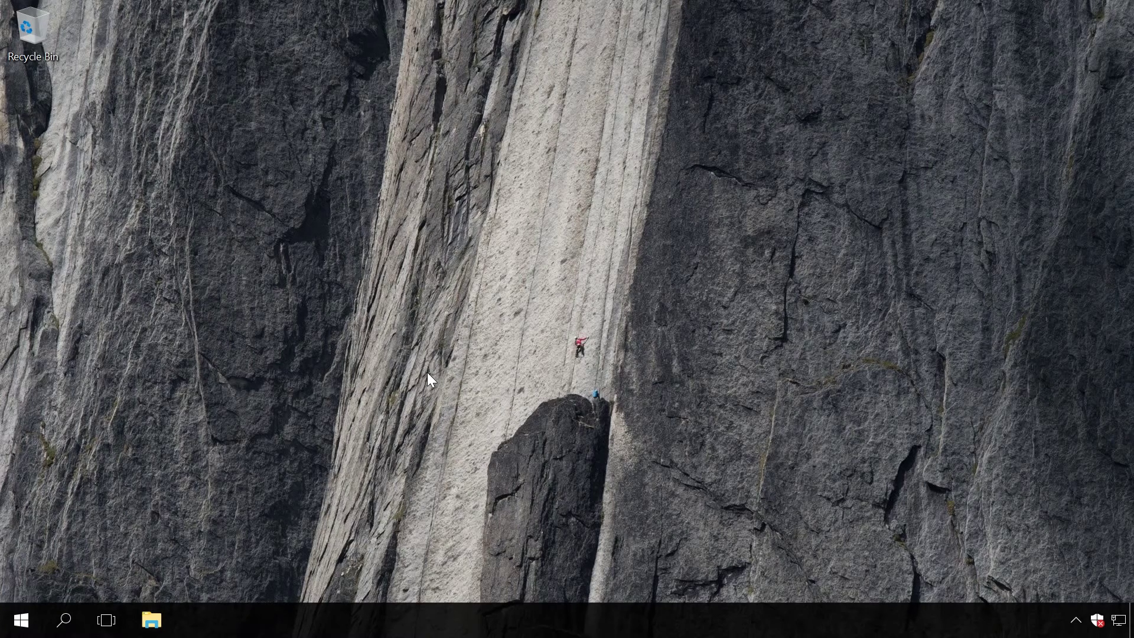
{"action": "right_click", "coordinate": [30, 621]}
{"action": "left_click", "coordinate": [68, 530]}
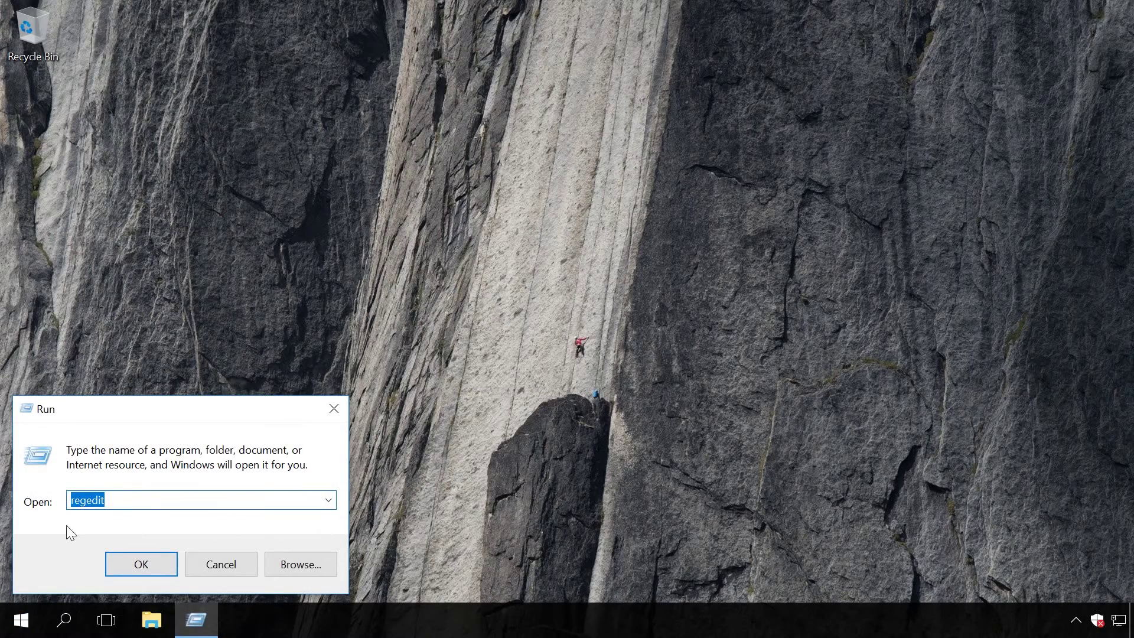
{"action": "left_click", "coordinate": [140, 565]}
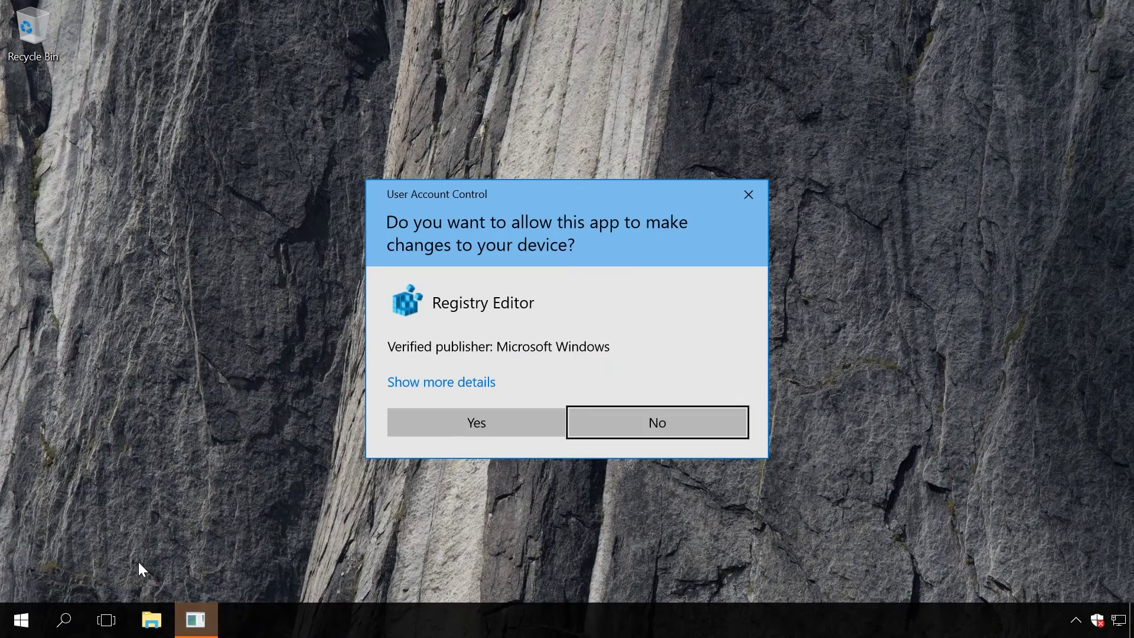
{"action": "left_click", "coordinate": [428, 421]}
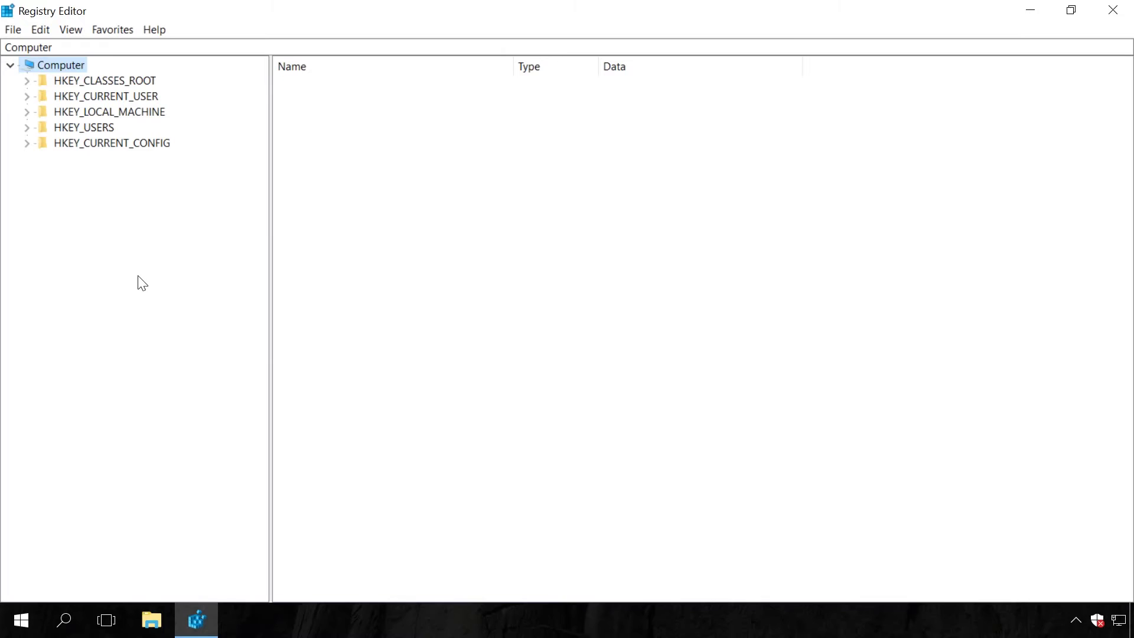
Step: Navigate HKEY_LOCAL_MACHINE > SOFTWARE > Policies > Microsoft to the Windows Defender key
{"action": "left_click", "coordinate": [90, 112]}
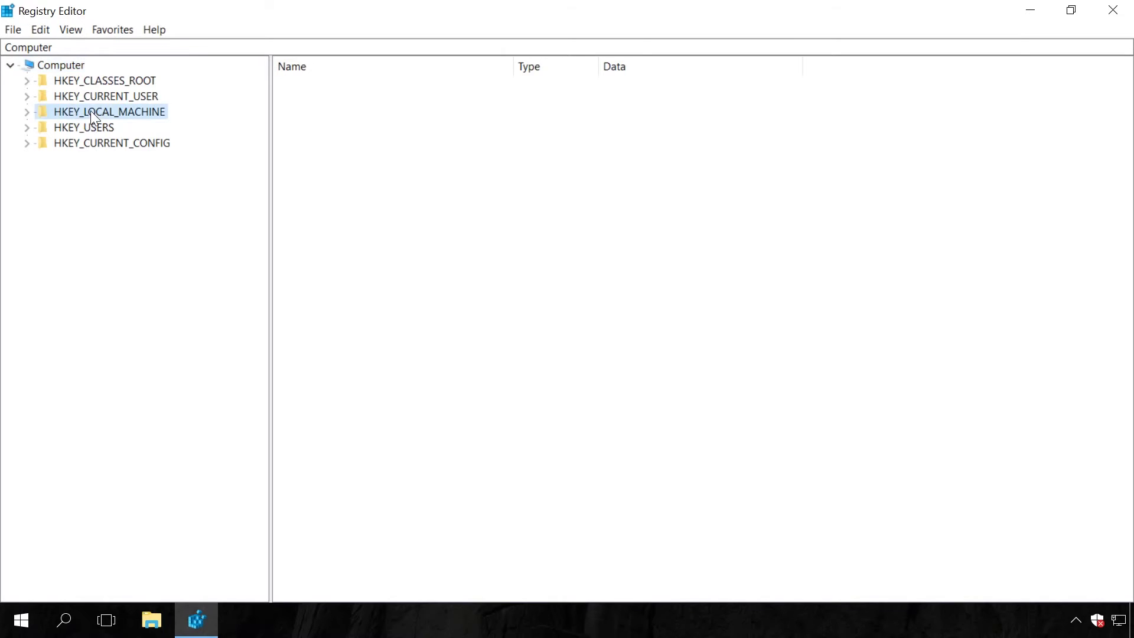
{"action": "left_click", "coordinate": [27, 112]}
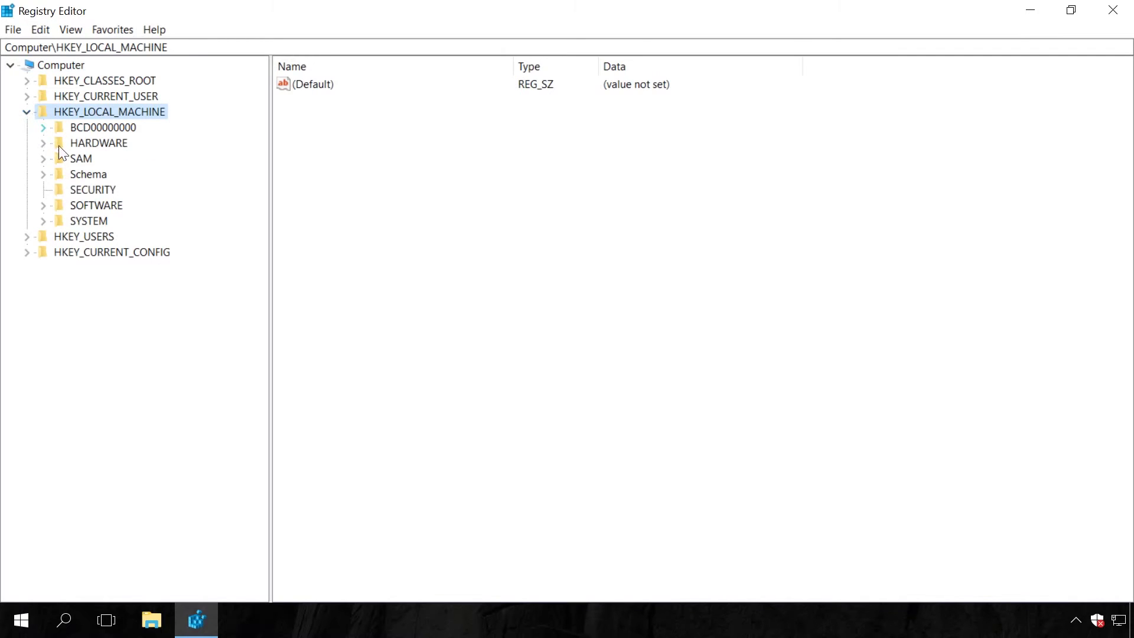
{"action": "left_click", "coordinate": [110, 208]}
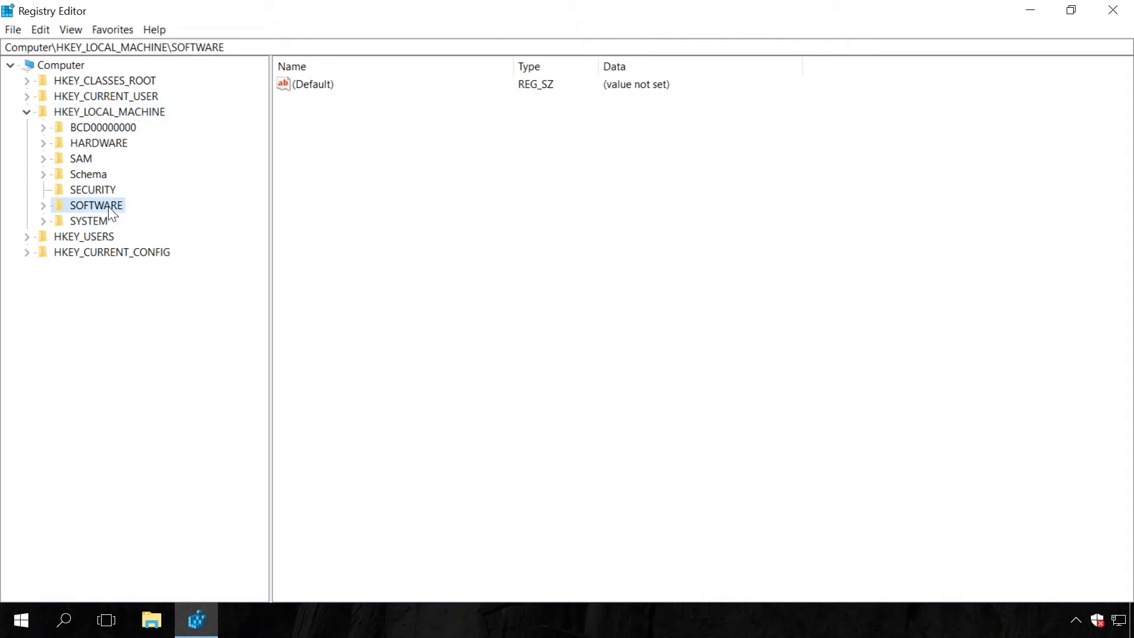
{"action": "left_click", "coordinate": [43, 205]}
{"action": "left_click_drag", "start_coordinate": [262, 220], "coordinate": [259, 271]}
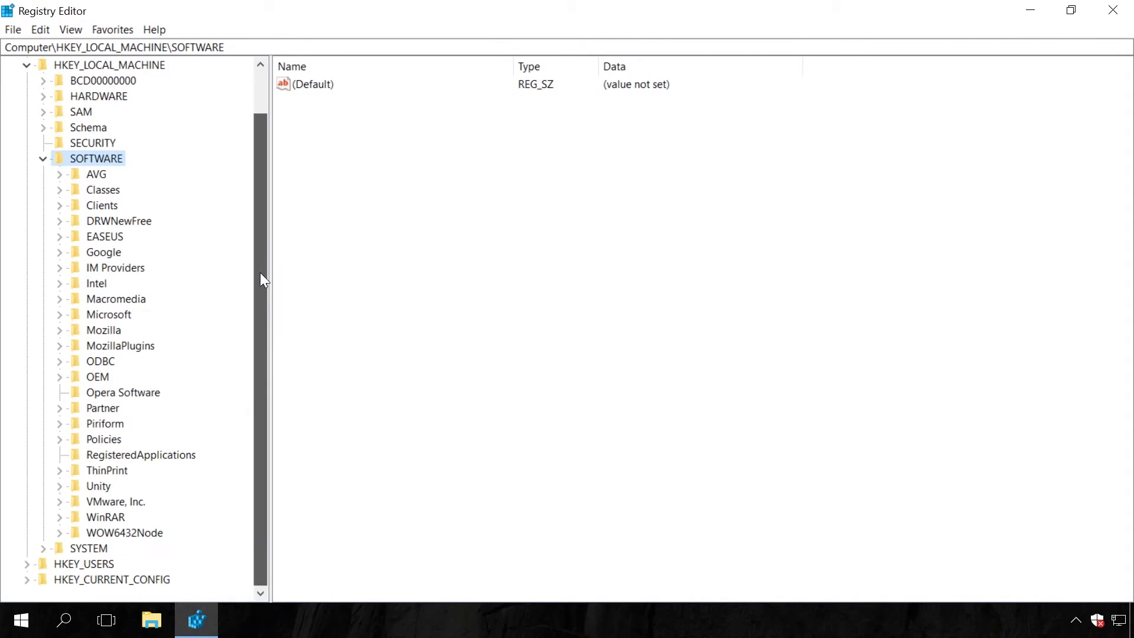
{"action": "left_click", "coordinate": [96, 440]}
{"action": "left_click", "coordinate": [60, 438]}
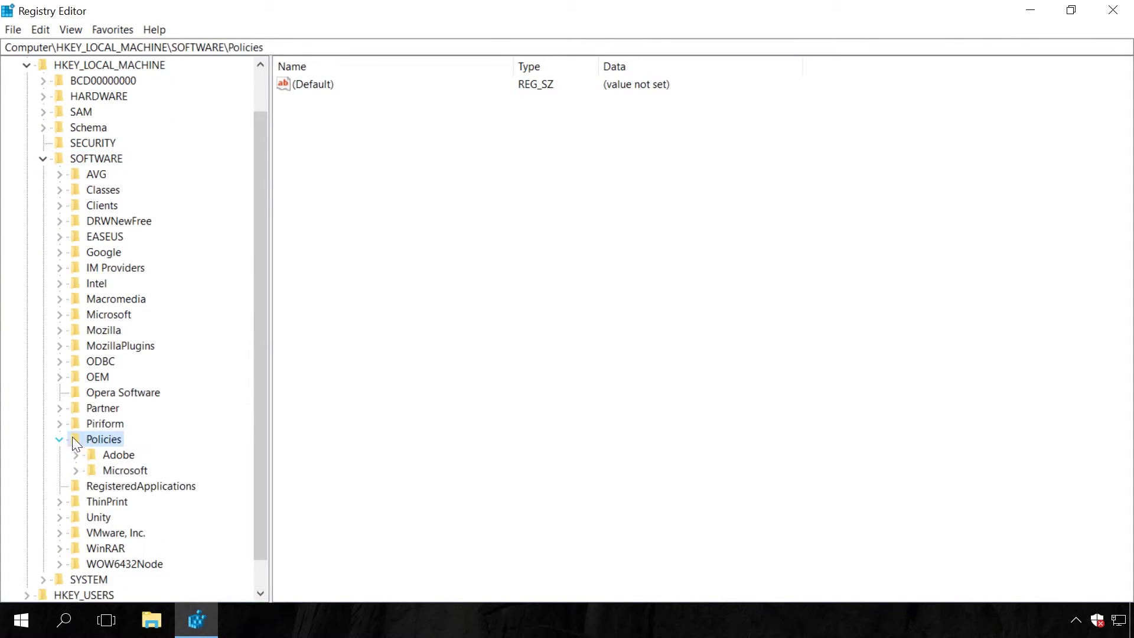
{"action": "left_click_drag", "start_coordinate": [254, 395], "coordinate": [264, 484]}
{"action": "left_click", "coordinate": [121, 439]}
{"action": "left_click", "coordinate": [75, 440]}
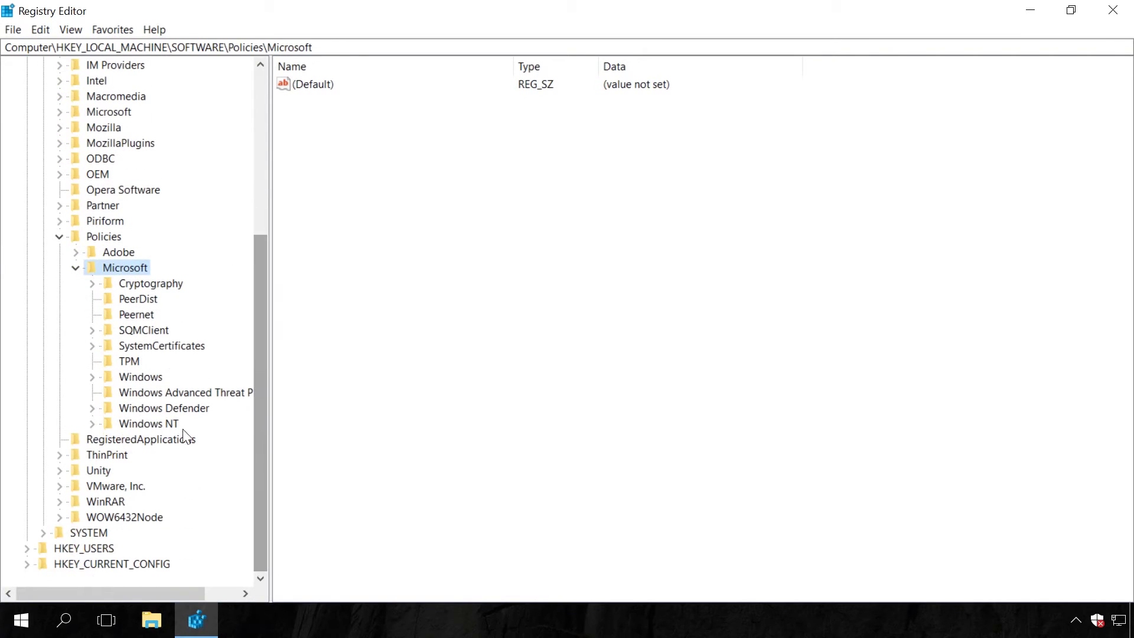
{"action": "left_click", "coordinate": [162, 407]}
{"action": "left_click", "coordinate": [92, 408]}
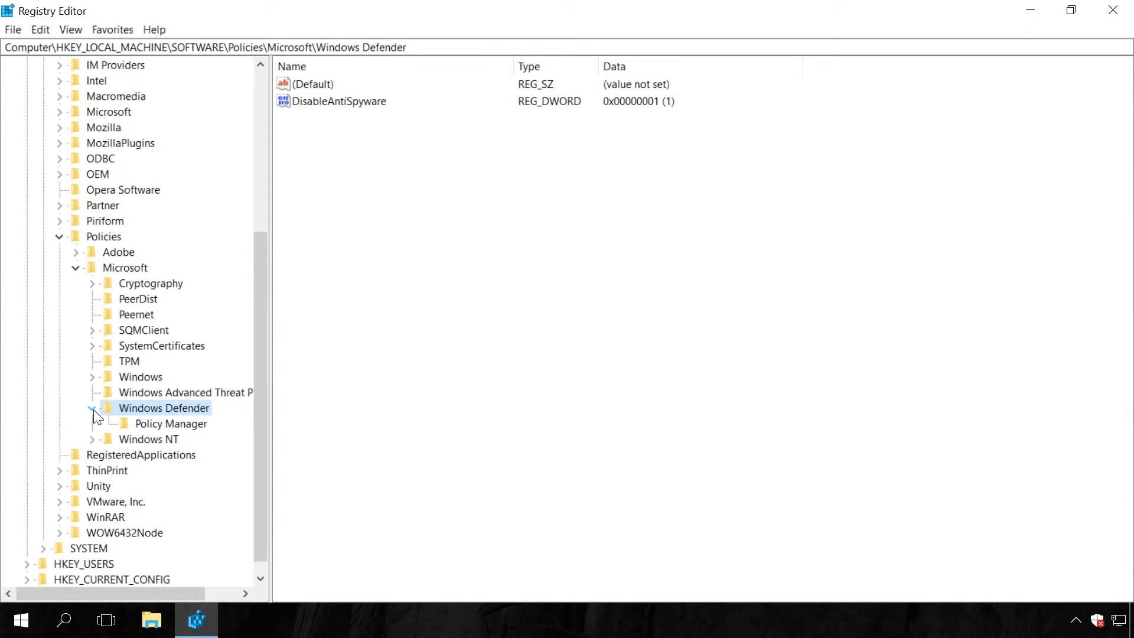
Step: Confirm DisableAntiSpyware is 1, then bring up the Windows Defender key's context menu
{"action": "double_click", "coordinate": [349, 104]}
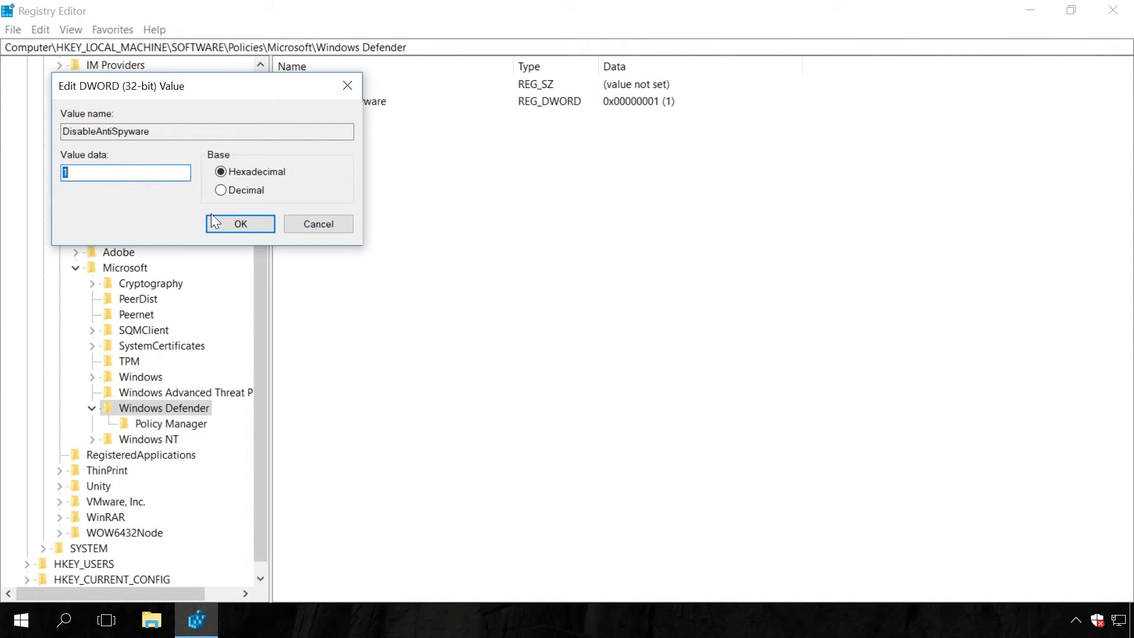
{"action": "left_click", "coordinate": [228, 221]}
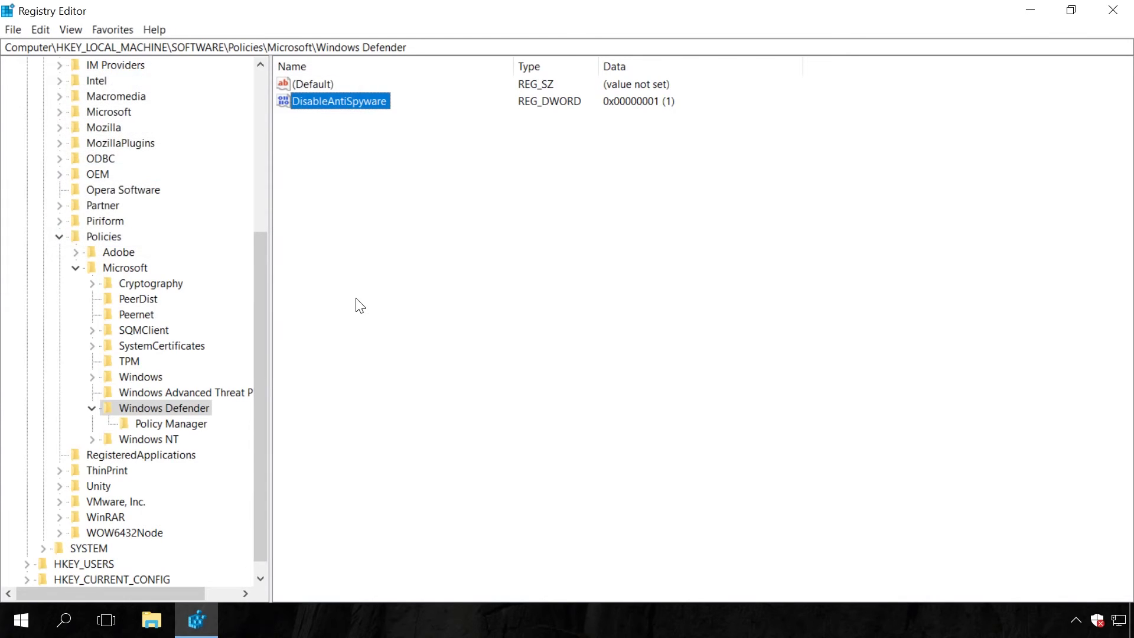
{"action": "right_click", "coordinate": [181, 411]}
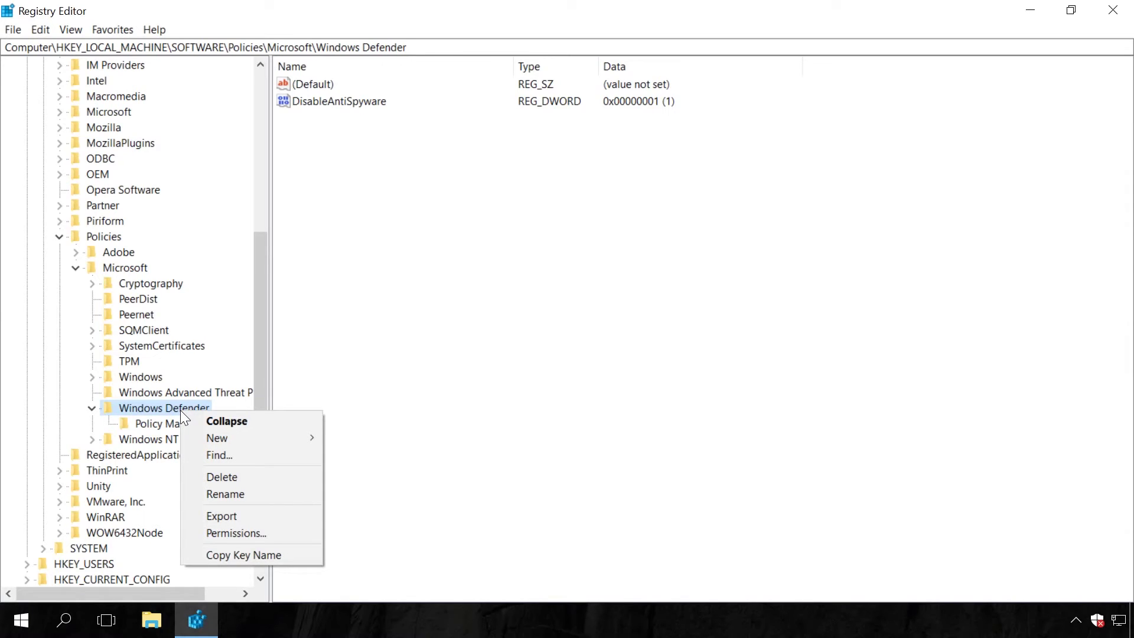
{"action": "mouse_move", "coordinate": [217, 438]}
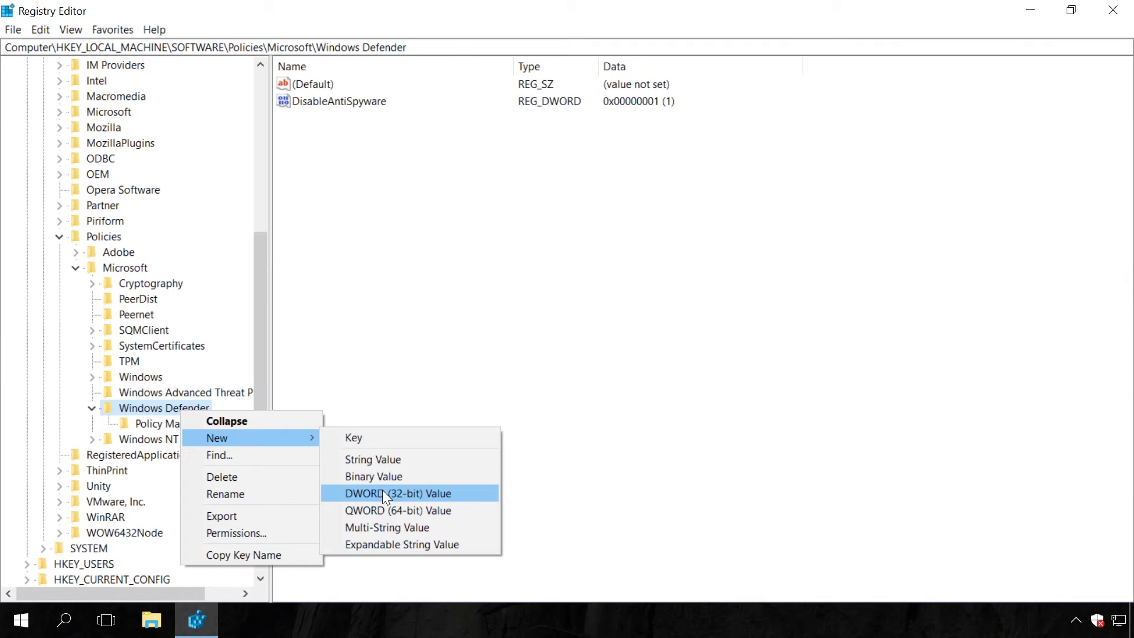
Step: Create a 'Real-Time Protection' key under Windows Defender
{"action": "left_click", "coordinate": [371, 437]}
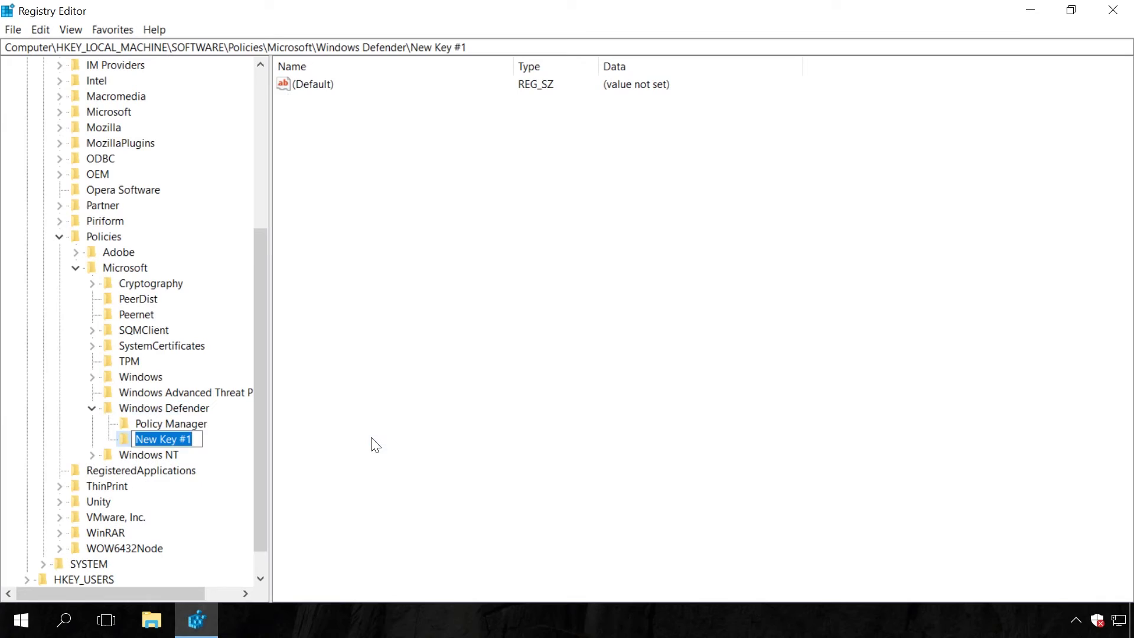
{"action": "type", "text": "Real-Time Protection"}
{"action": "key", "text": "Return"}
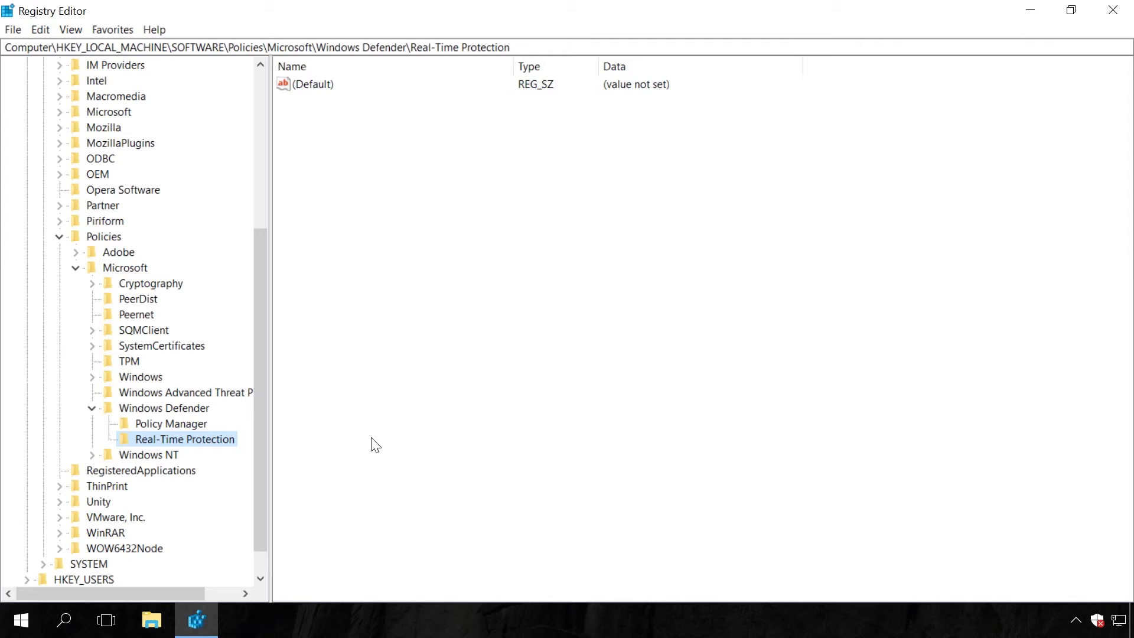
Step: Add a DWORD (32-bit) value named DisableRealtimeMonitoring to the Real-Time Protection key
{"action": "right_click", "coordinate": [224, 436]}
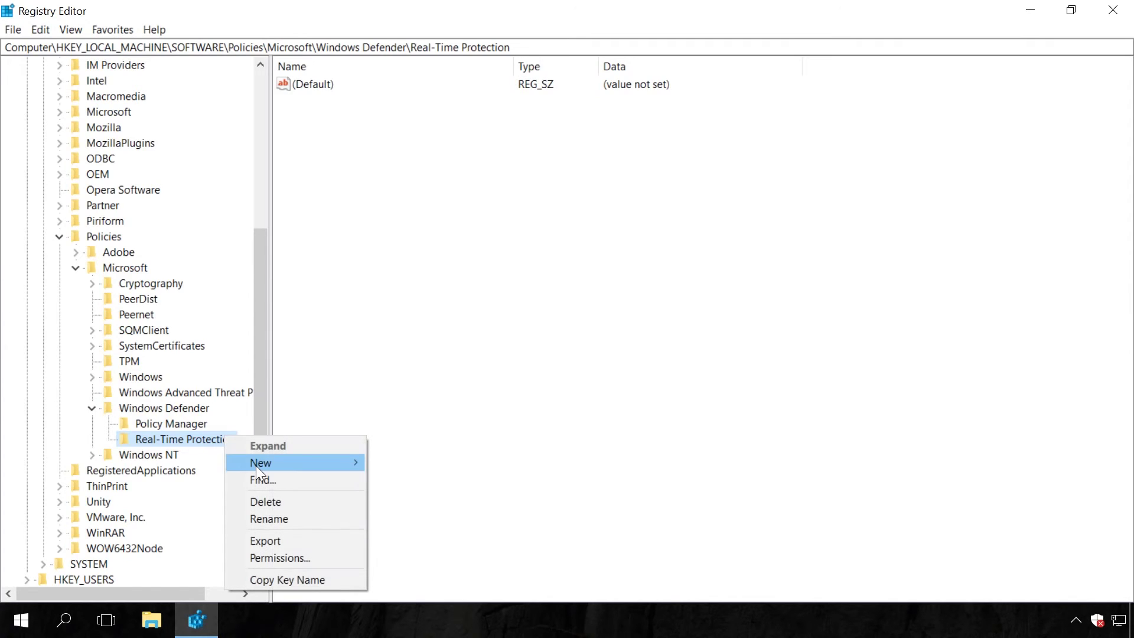
{"action": "mouse_move", "coordinate": [261, 463]}
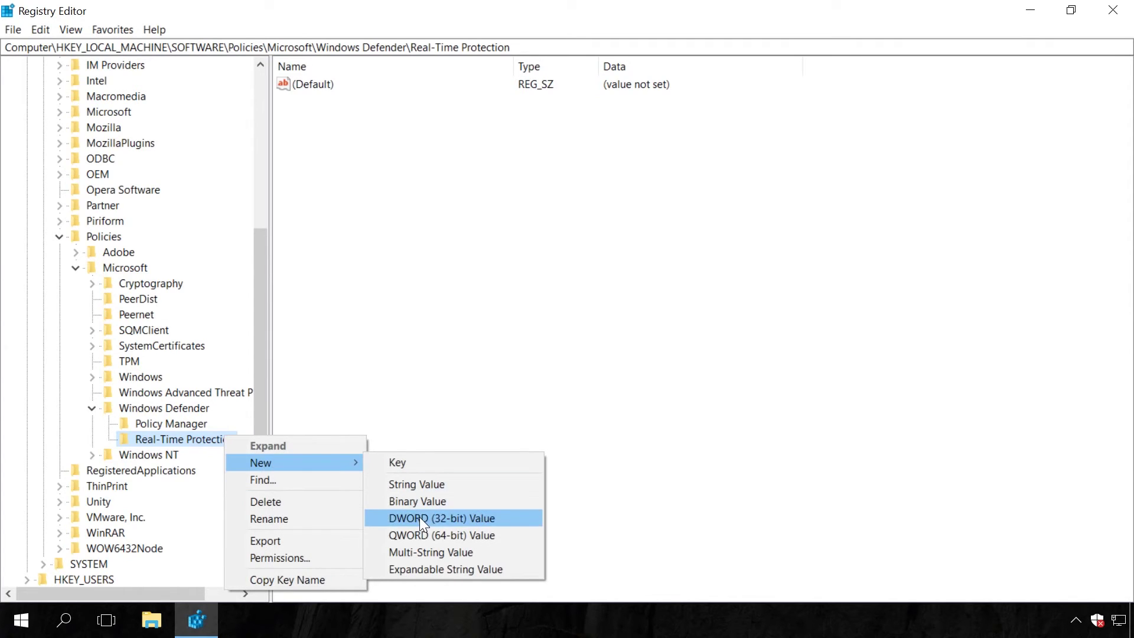
{"action": "left_click", "coordinate": [421, 523]}
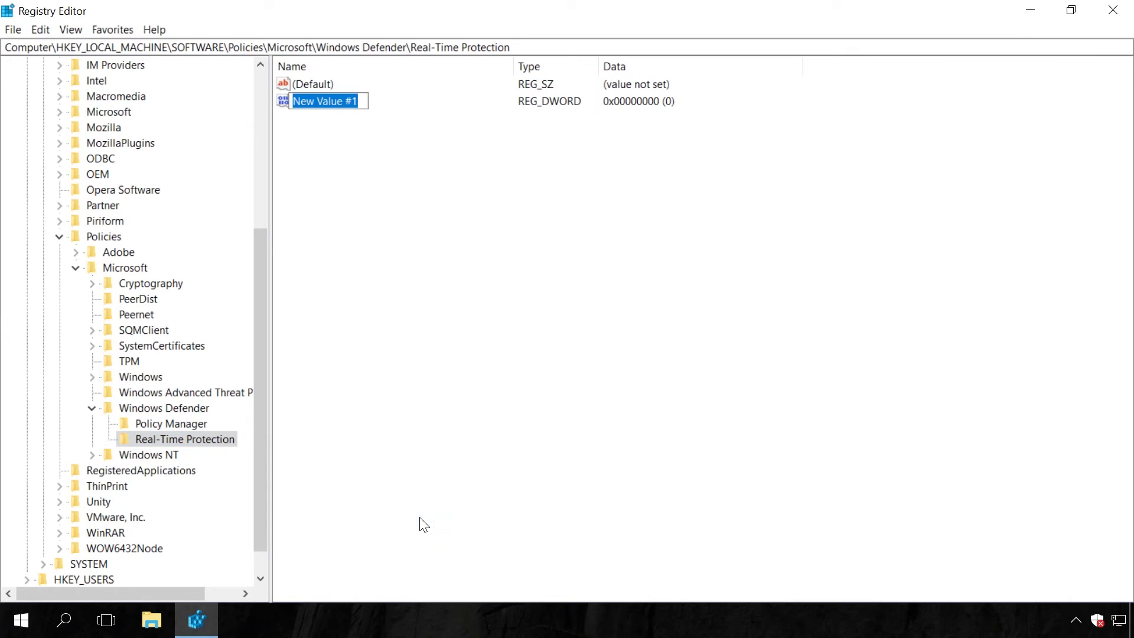
{"action": "type", "text": "Disab"}
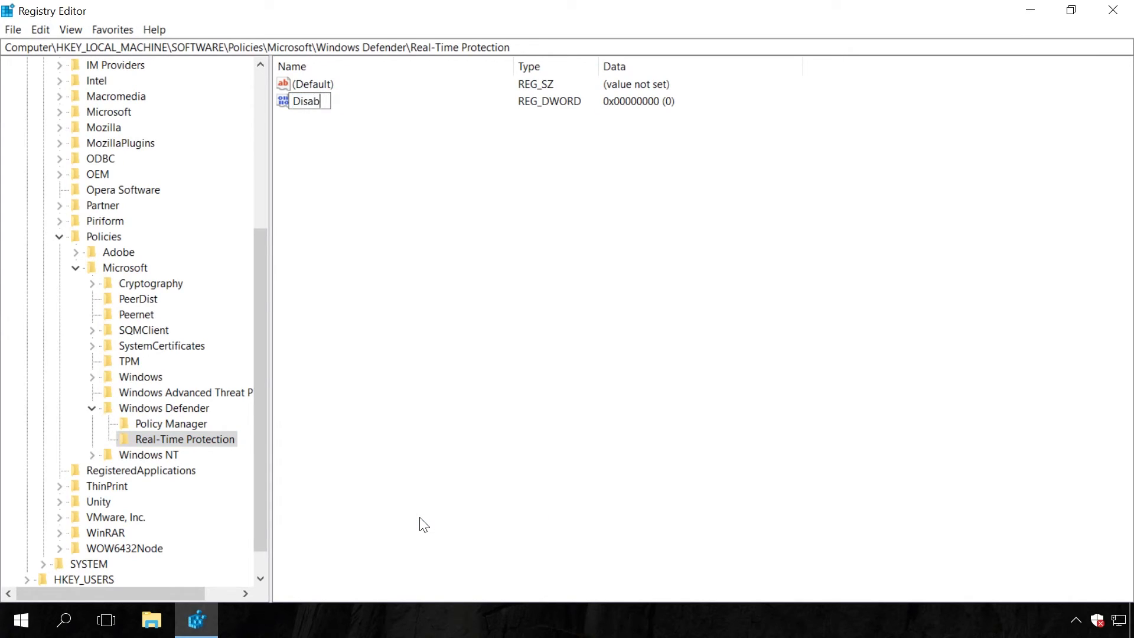
{"action": "type", "text": "leRealtime"}
{"action": "type", "text": "Monitoring"}
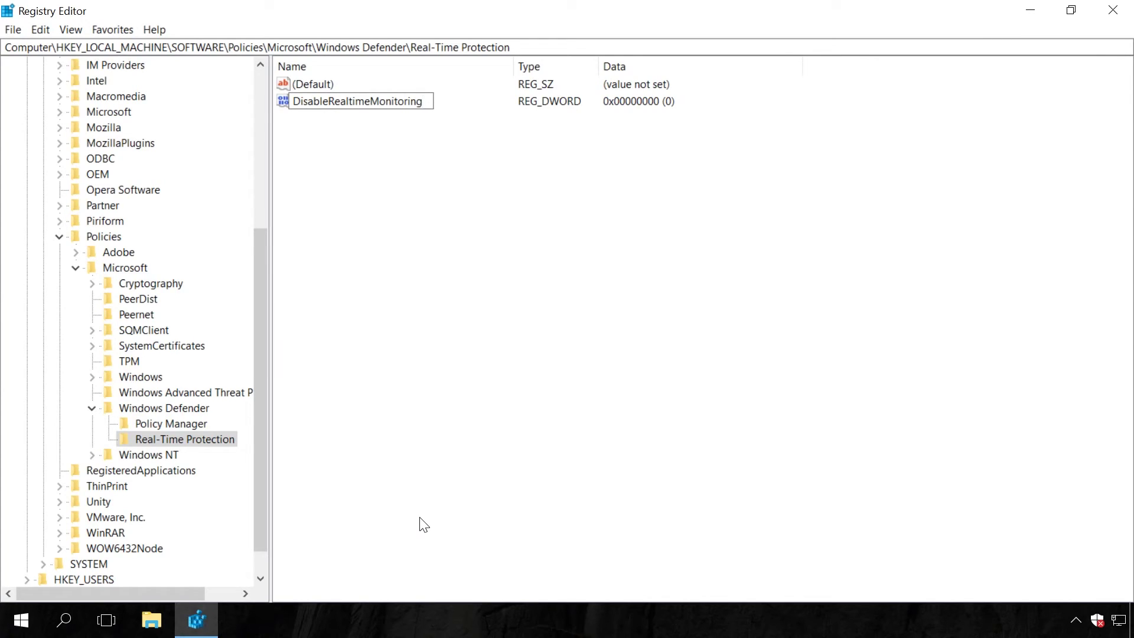
{"action": "key", "text": "Return"}
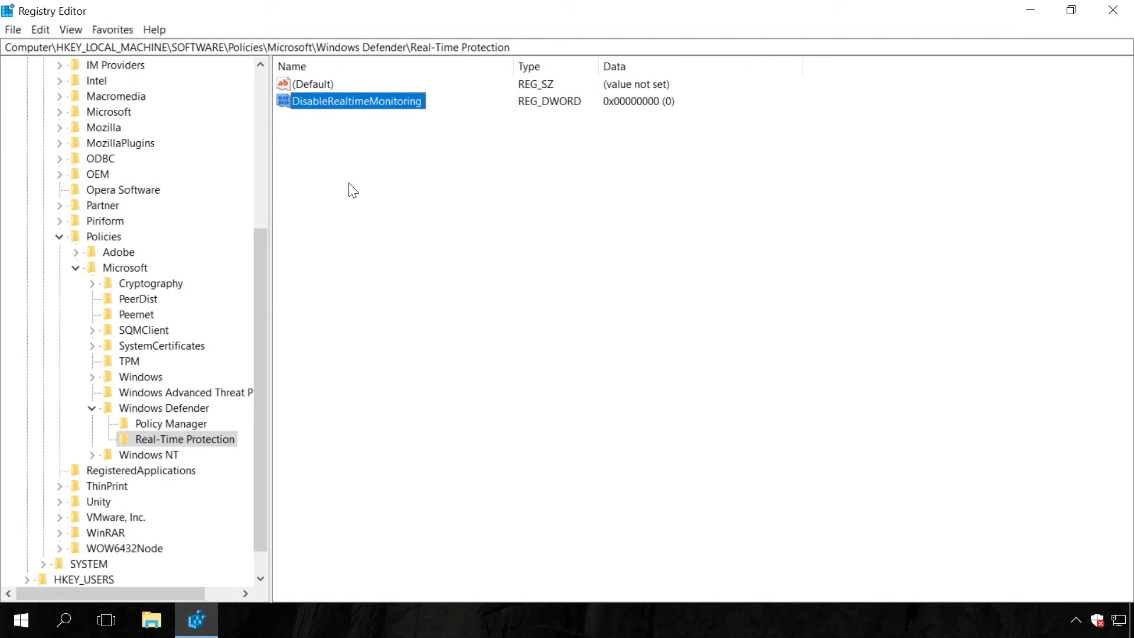
Step: Set DisableRealtimeMonitoring's value data to 1 and close Registry Editor
{"action": "double_click", "coordinate": [338, 101]}
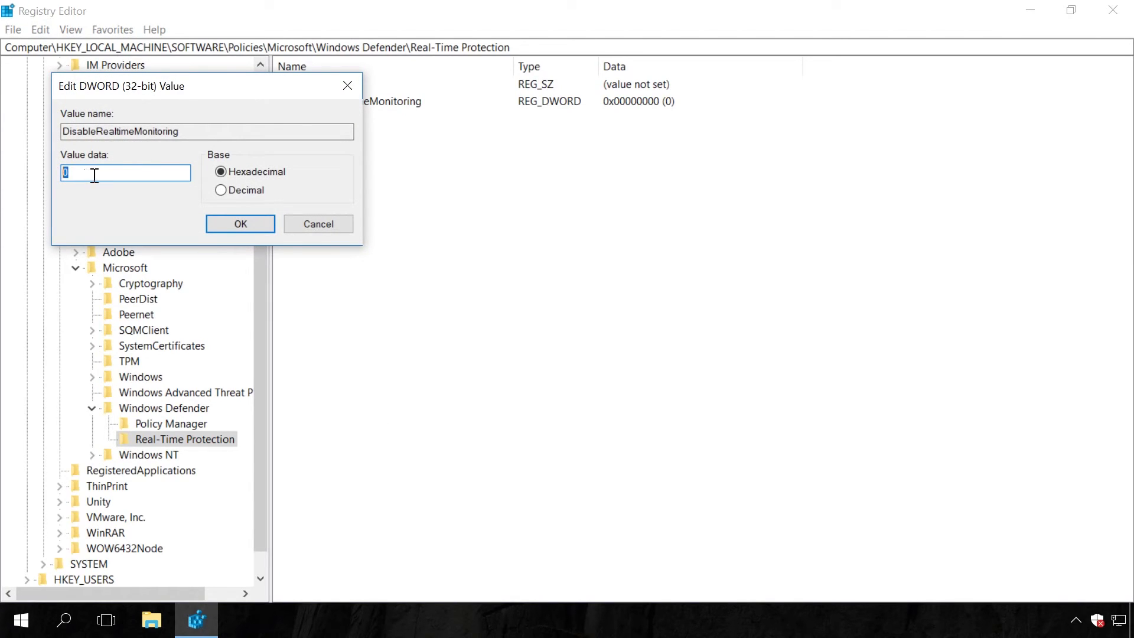
{"action": "type", "text": "1"}
{"action": "left_click", "coordinate": [244, 221]}
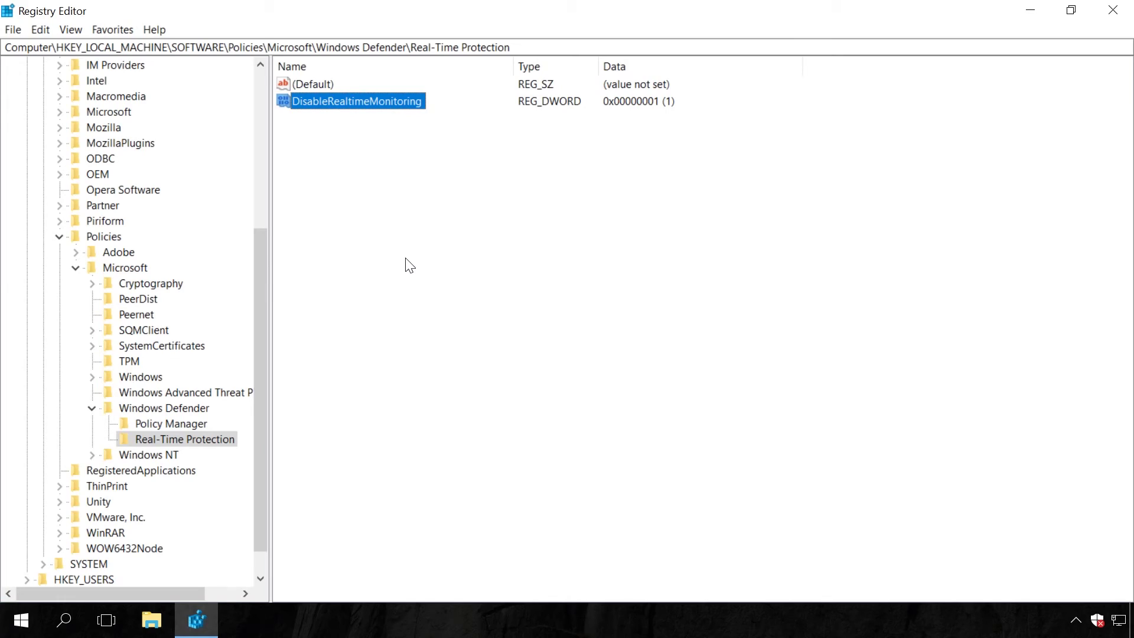
{"action": "left_click", "coordinate": [1112, 10]}
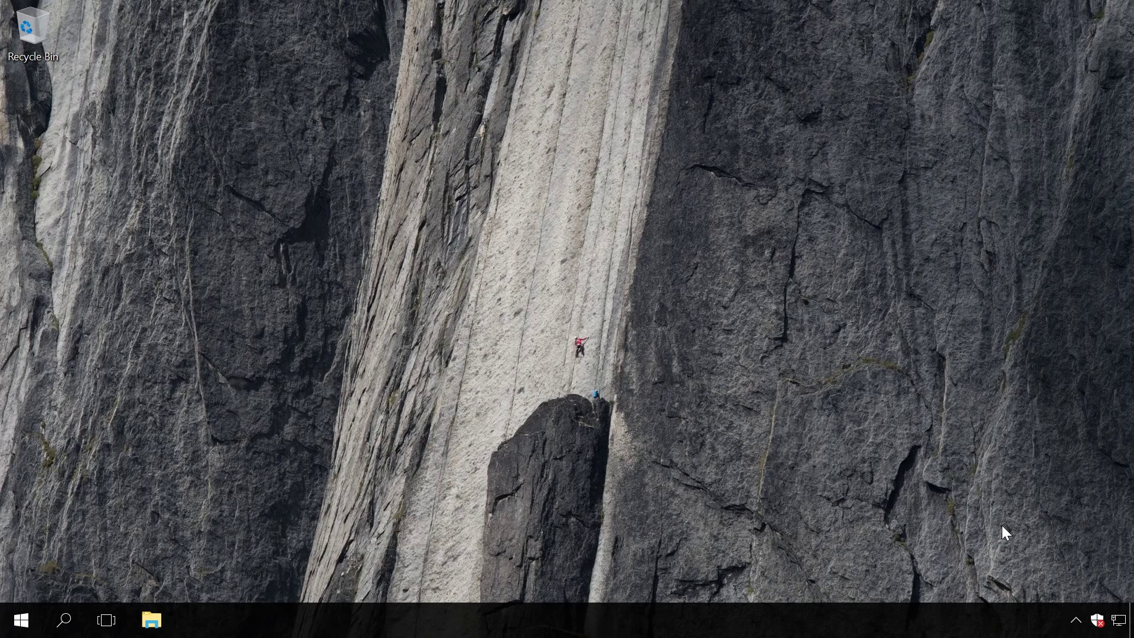
Step: Launch Task Manager from the taskbar and expand it to the detailed view
{"action": "right_click", "coordinate": [1006, 612]}
{"action": "left_click", "coordinate": [960, 528]}
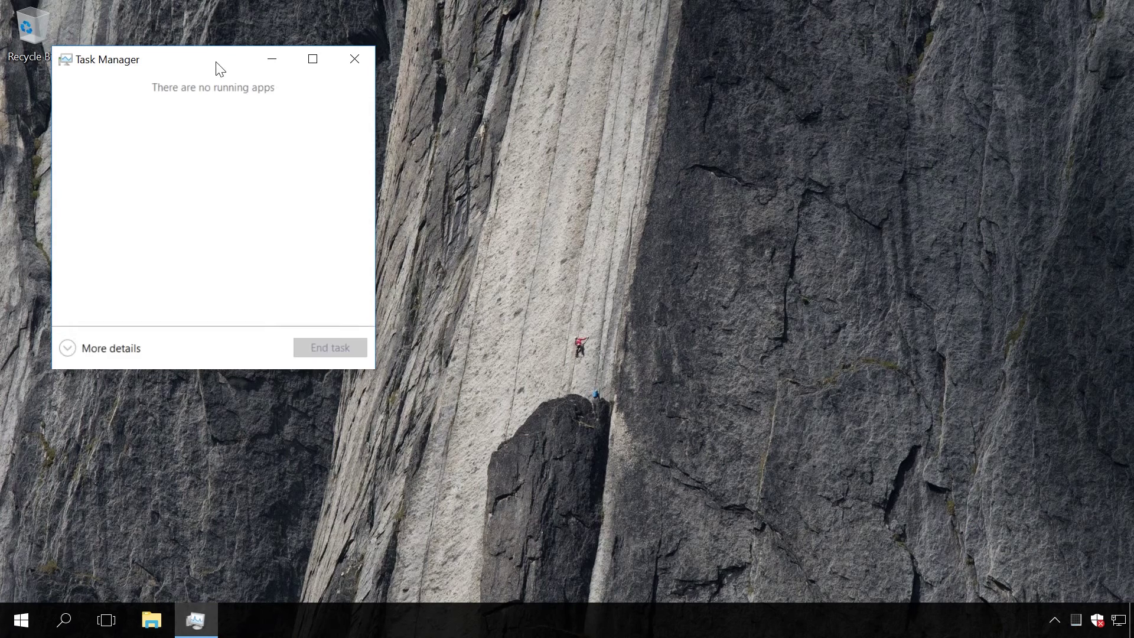
{"action": "mouse_move", "coordinate": [220, 69]}
{"action": "left_mouse_down"}
{"action": "mouse_move", "coordinate": [296, 101]}
{"action": "mouse_move", "coordinate": [605, 129]}
{"action": "left_mouse_up"}
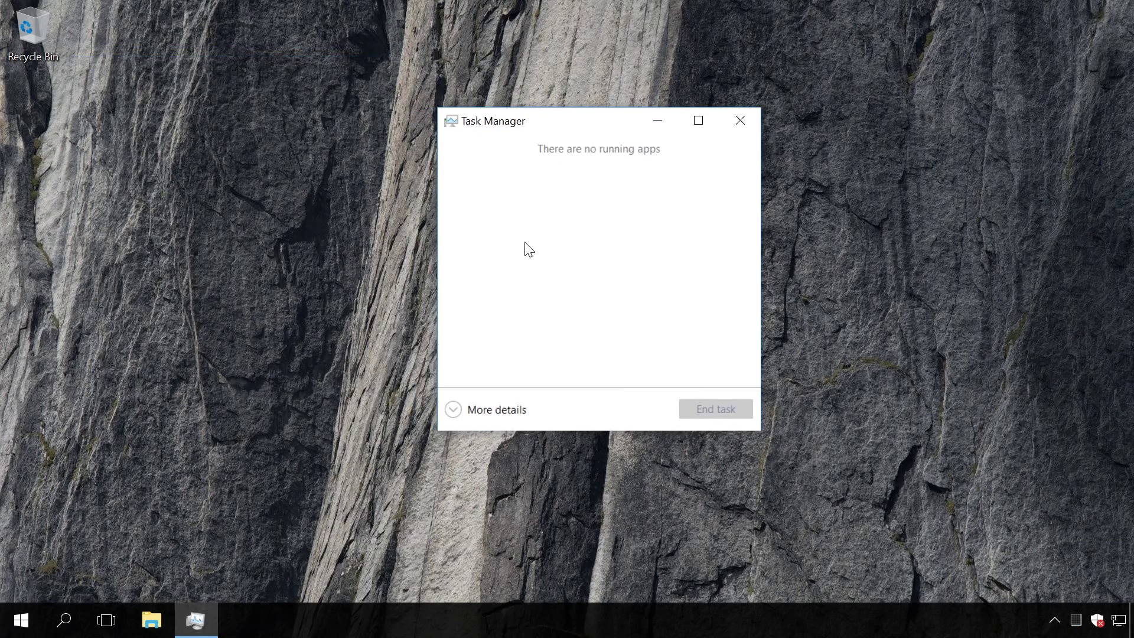
{"action": "left_click", "coordinate": [463, 414]}
{"action": "left_click_drag", "start_coordinate": [519, 120], "coordinate": [392, 14]}
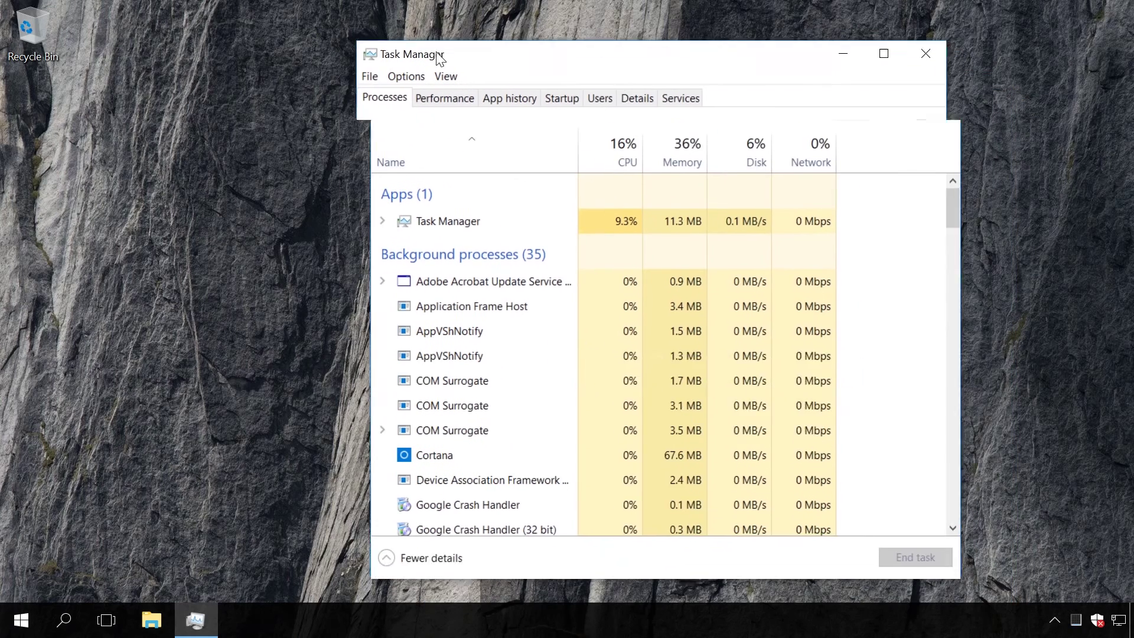
Step: Disable the Windows Defender notification entry on the Startup tab
{"action": "left_click", "coordinate": [515, 59]}
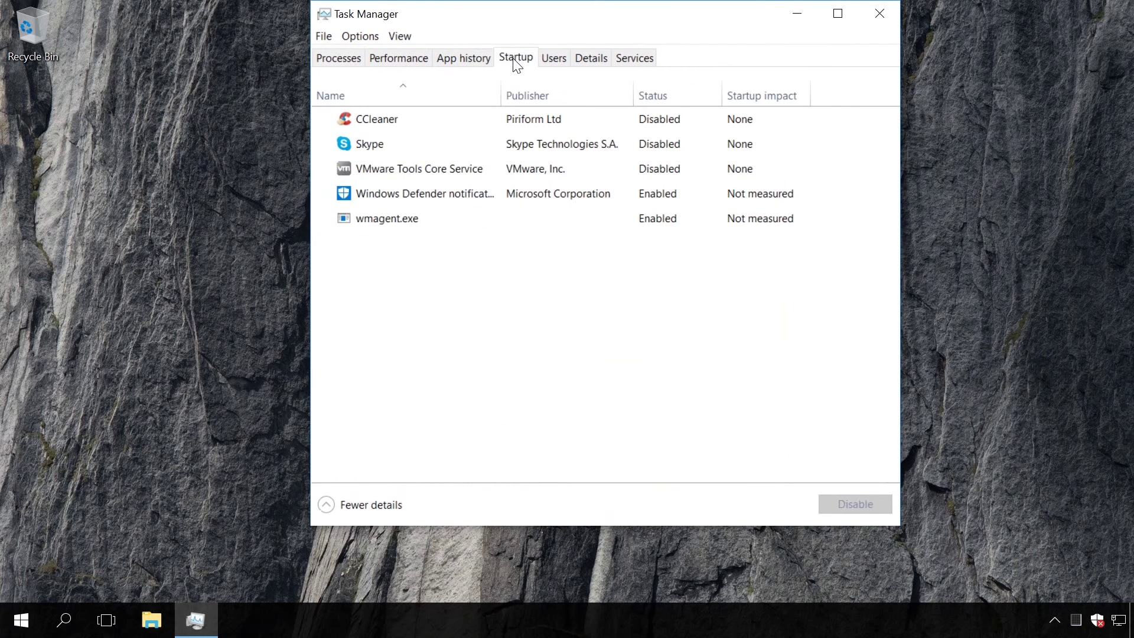
{"action": "left_click", "coordinate": [430, 189]}
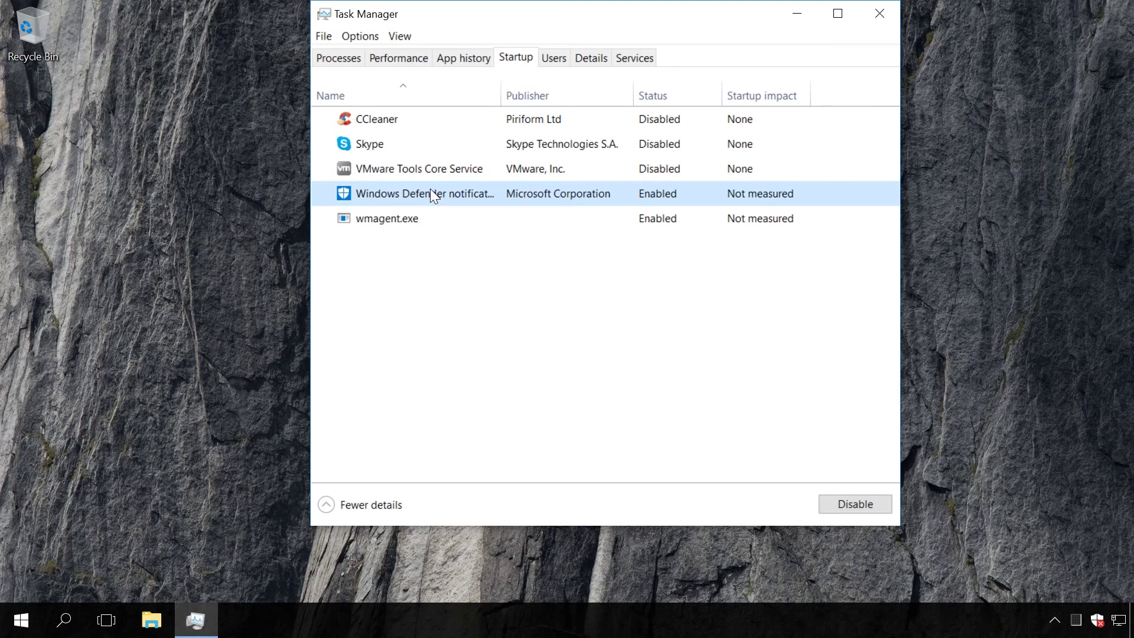
{"action": "right_click", "coordinate": [433, 195]}
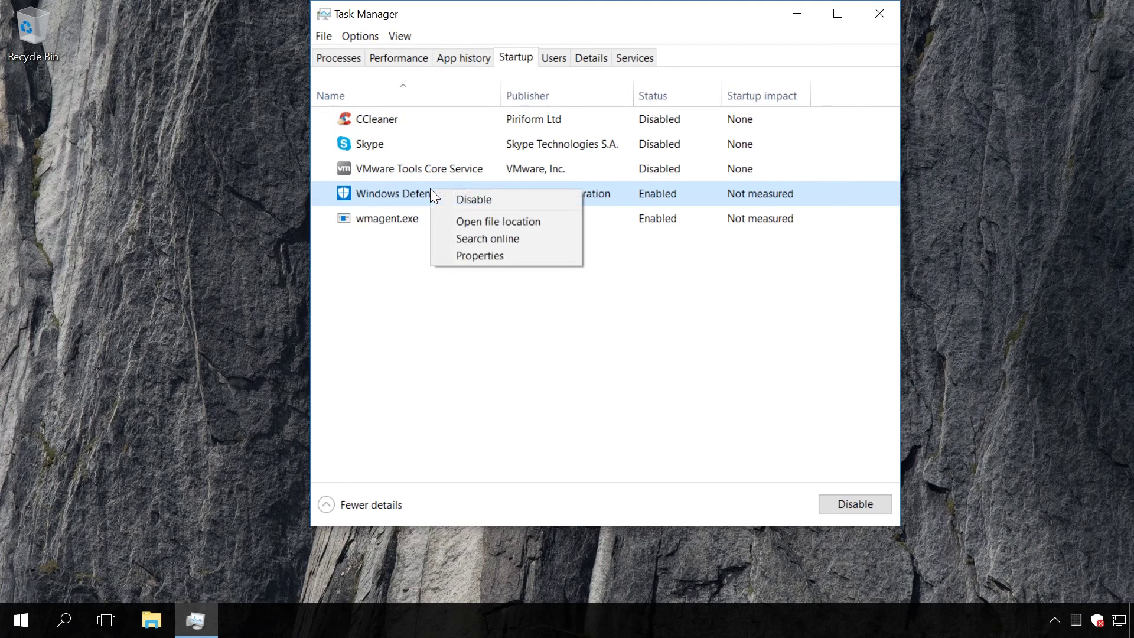
{"action": "left_click", "coordinate": [467, 199]}
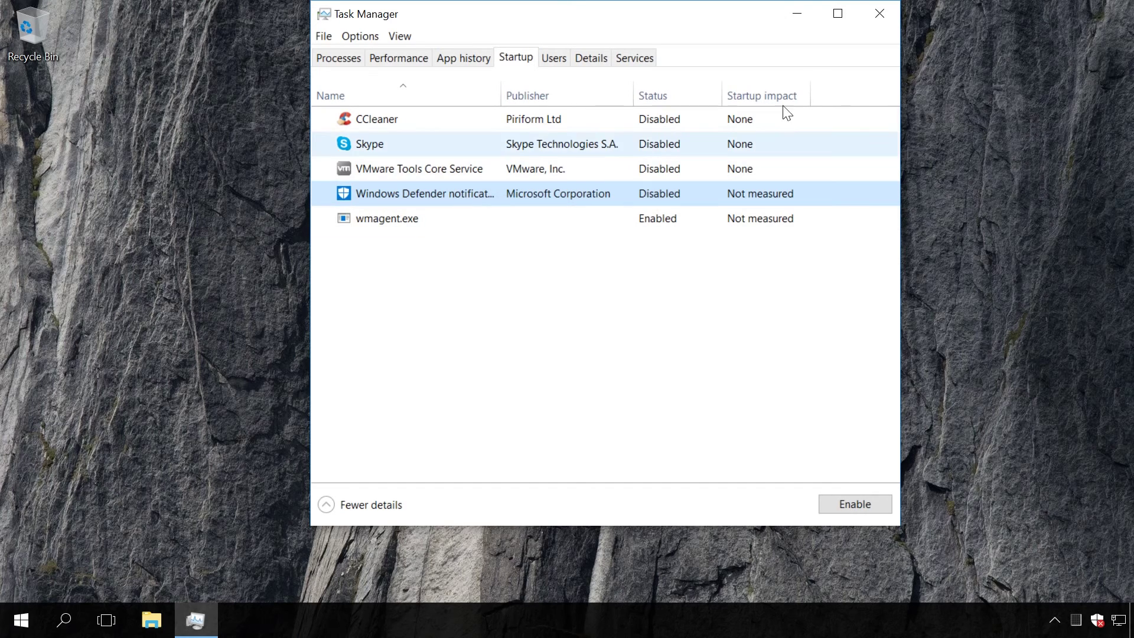
Step: Close Task Manager, sign out of Windows, and sign back in
{"action": "left_click", "coordinate": [873, 13]}
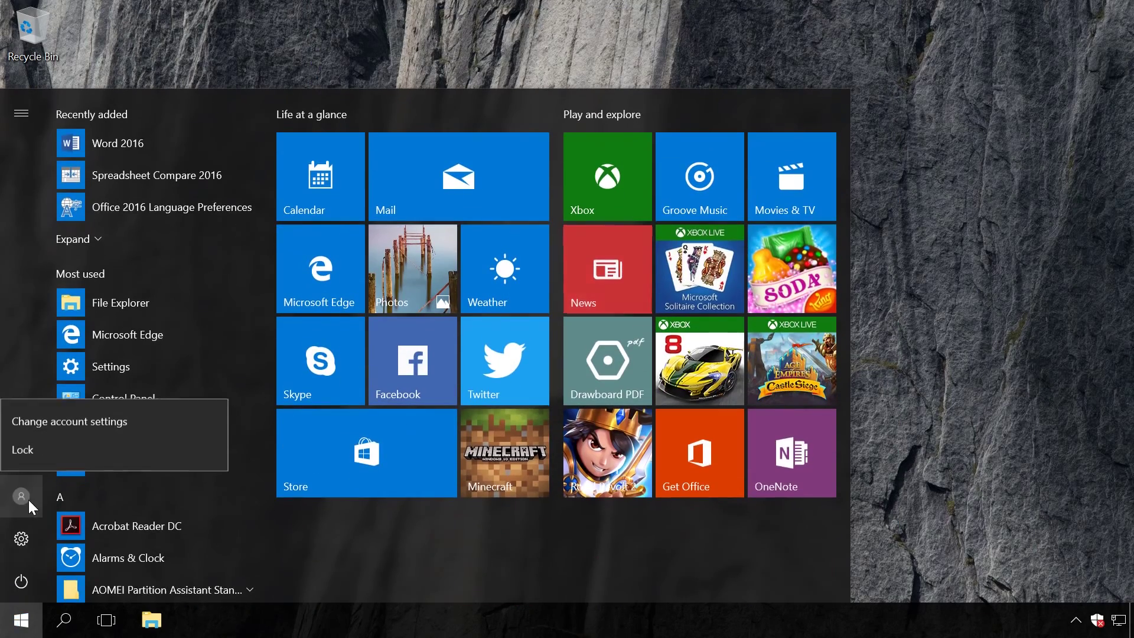
{"action": "left_click", "coordinate": [49, 452]}
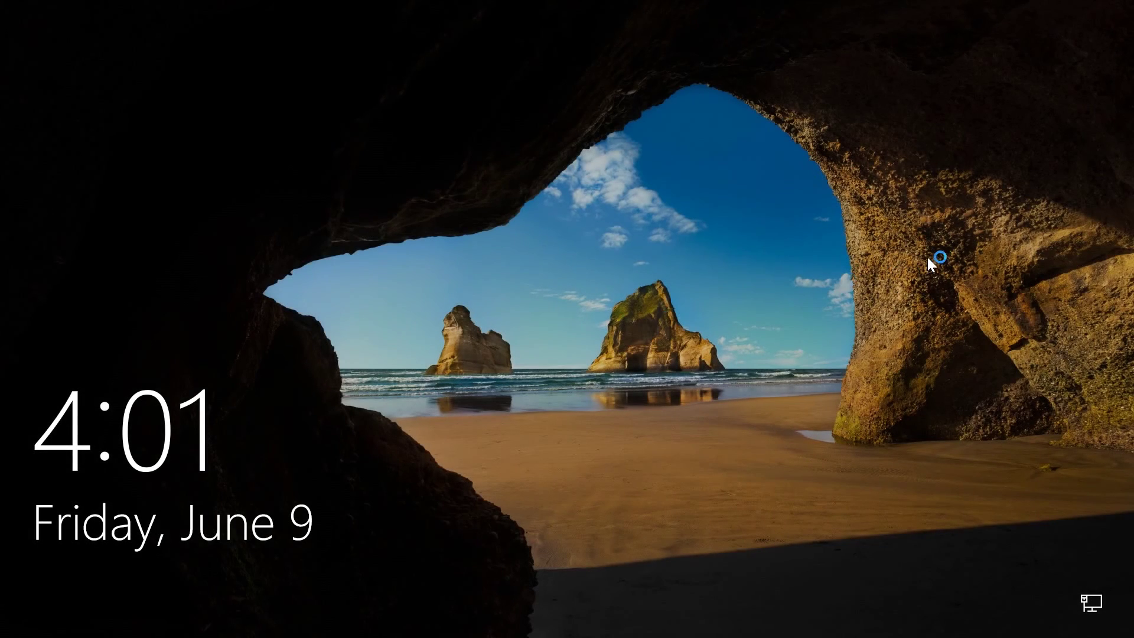
{"action": "left_click", "coordinate": [928, 258]}
{"action": "left_click", "coordinate": [588, 375]}
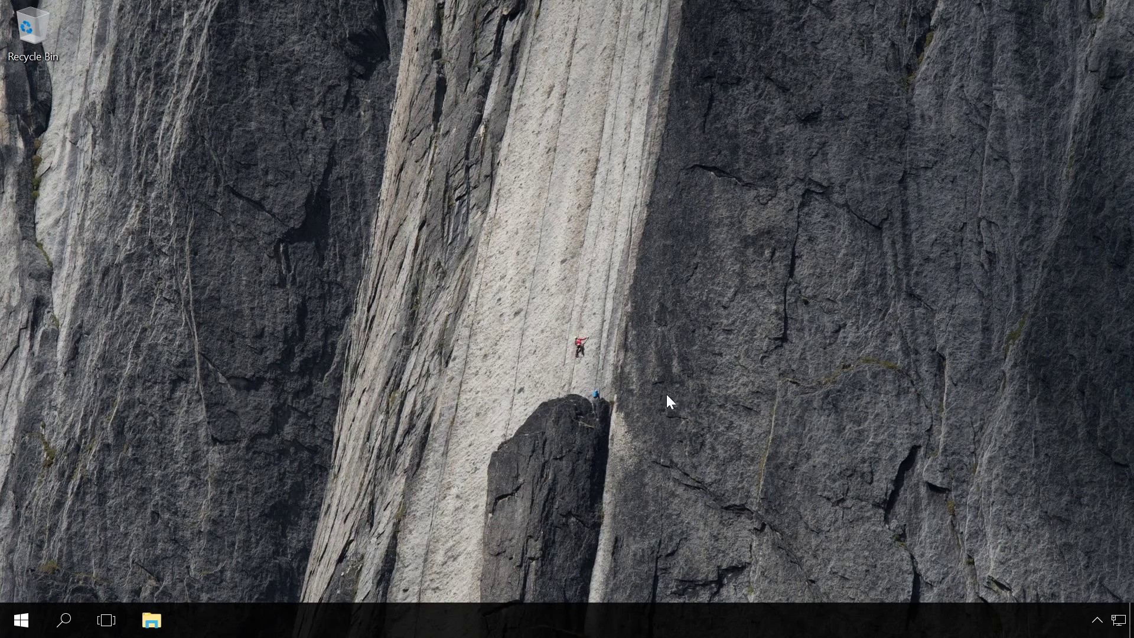
{"action": "left_click", "coordinate": [1100, 619]}
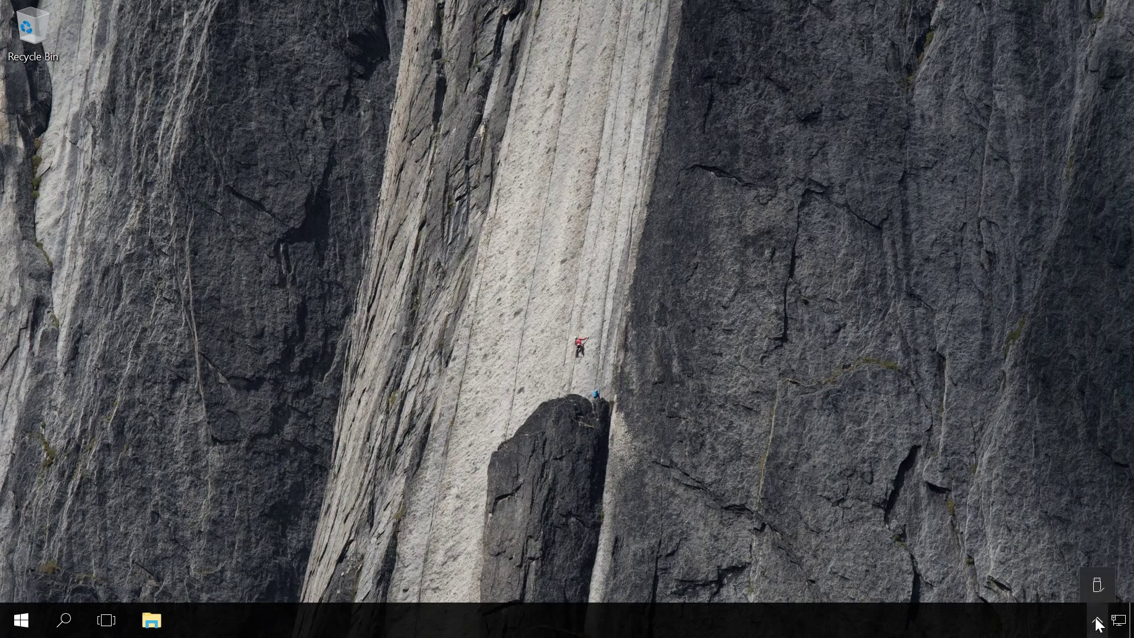
{"action": "left_click", "coordinate": [1097, 619]}
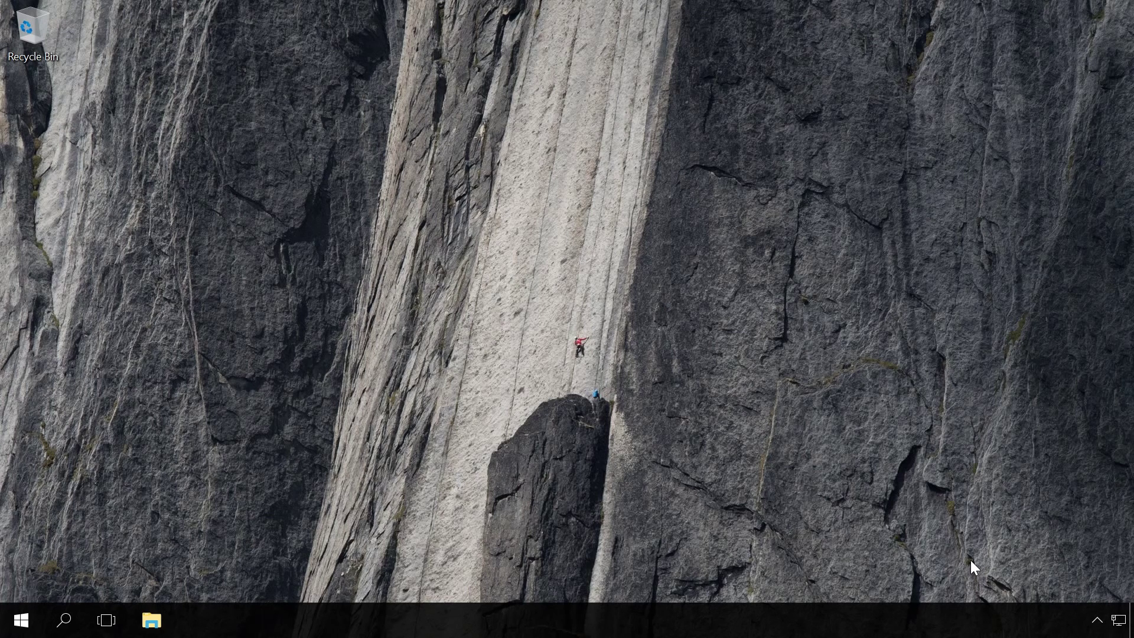